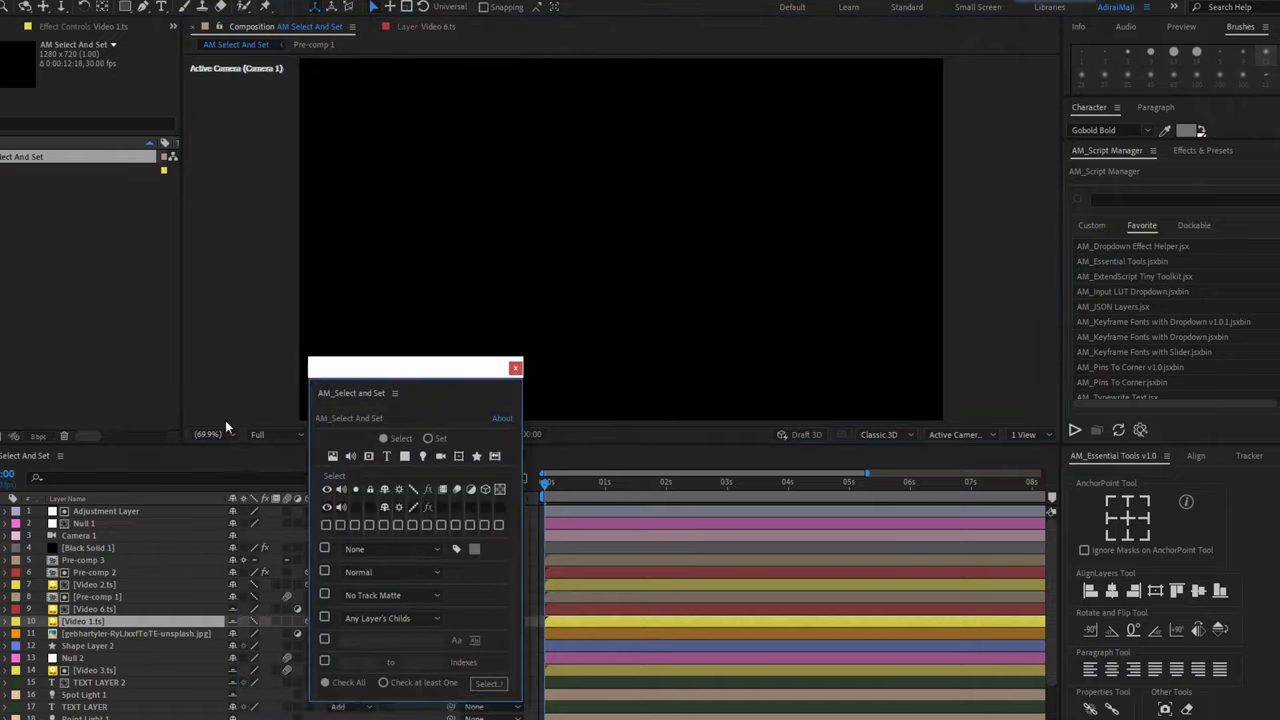
# - Open the Select and Set panel with the grave key and select all image layers
pyautogui.press('`')
pyautogui.moveTo(432, 368); pyautogui.dragTo(409, 363)
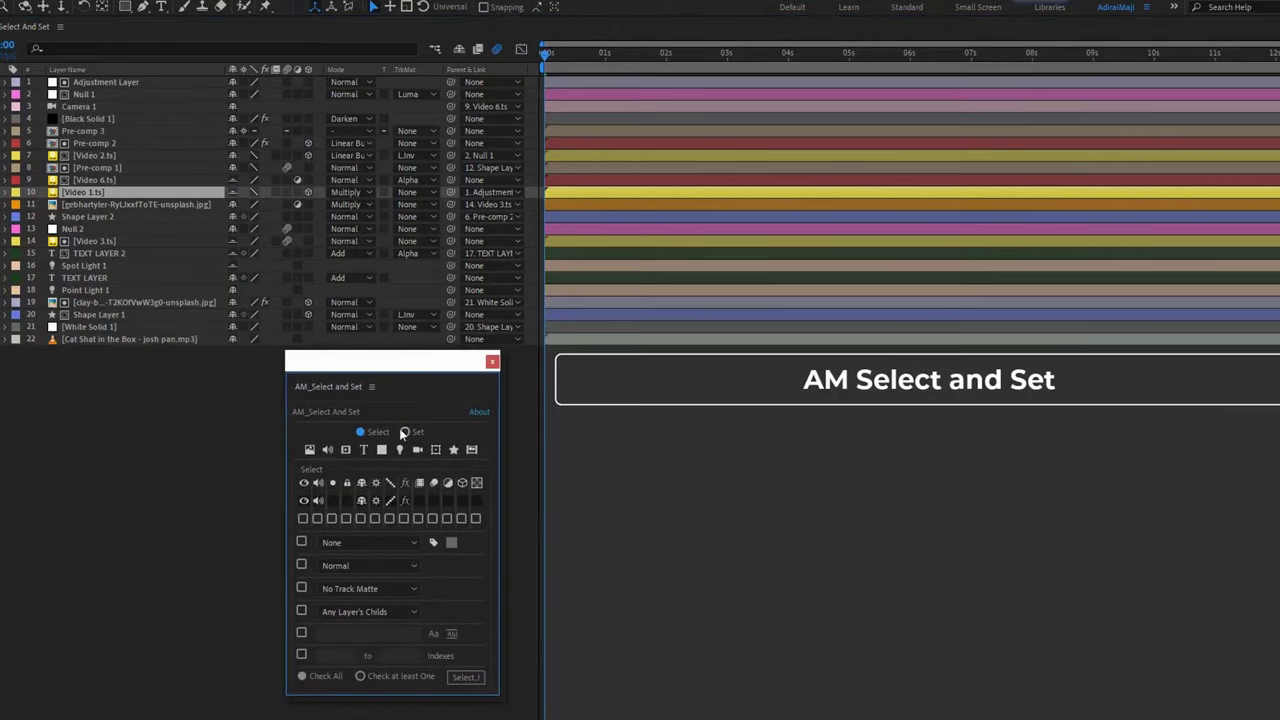
pyautogui.click(309, 450)
pyautogui.click(465, 677)
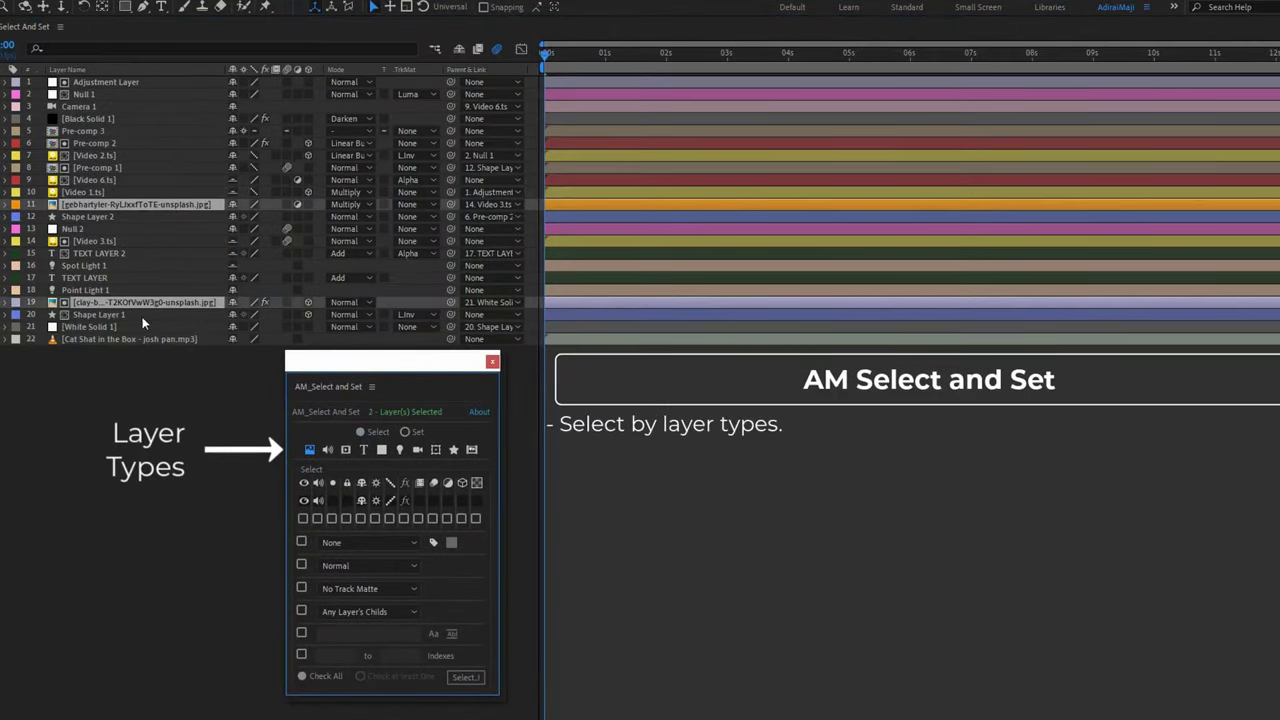
# - Select the video layers, then narrow the selection to only Null 1 and Null 2
pyautogui.click(465, 677)
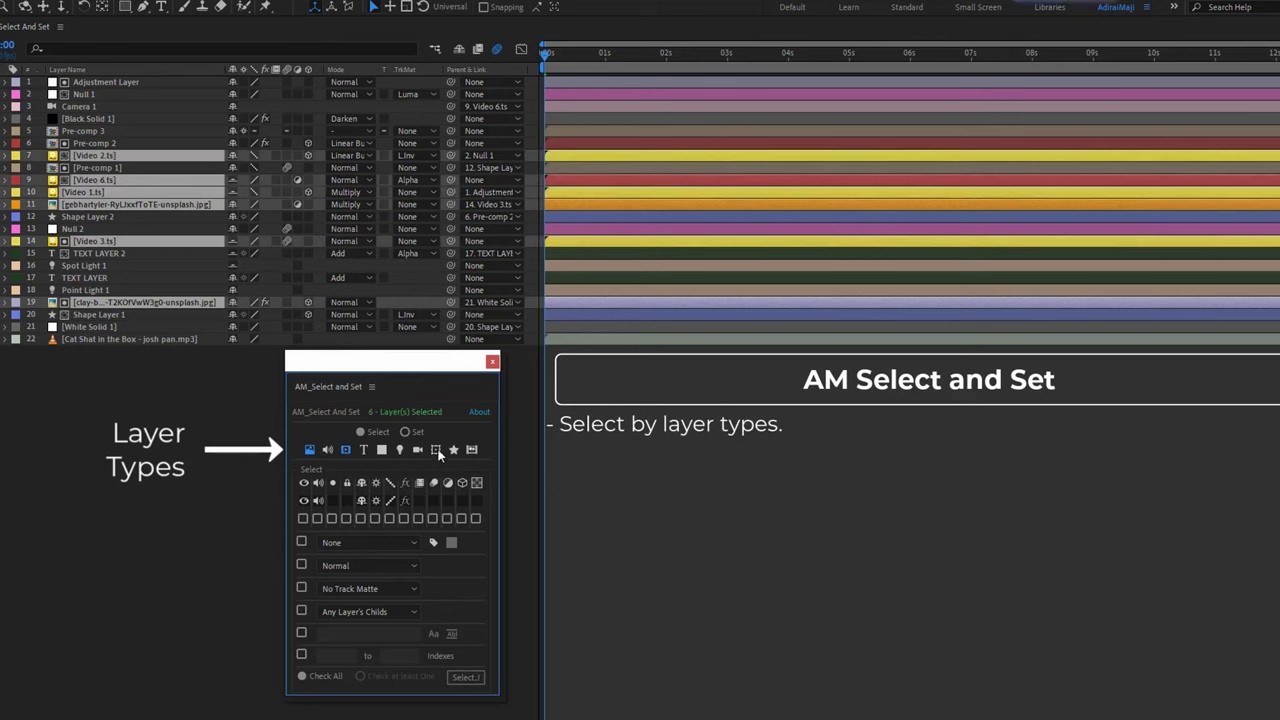
pyautogui.click(345, 450)
pyautogui.click(465, 677)
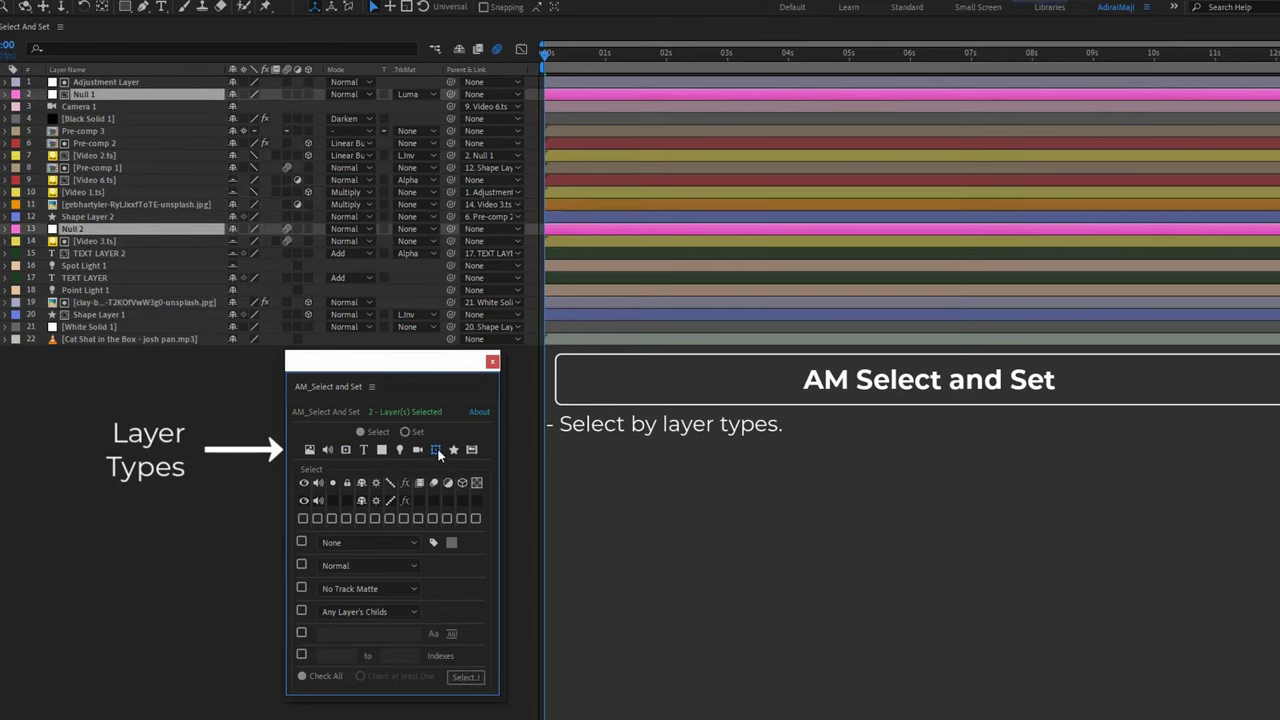
pyautogui.click(435, 450)
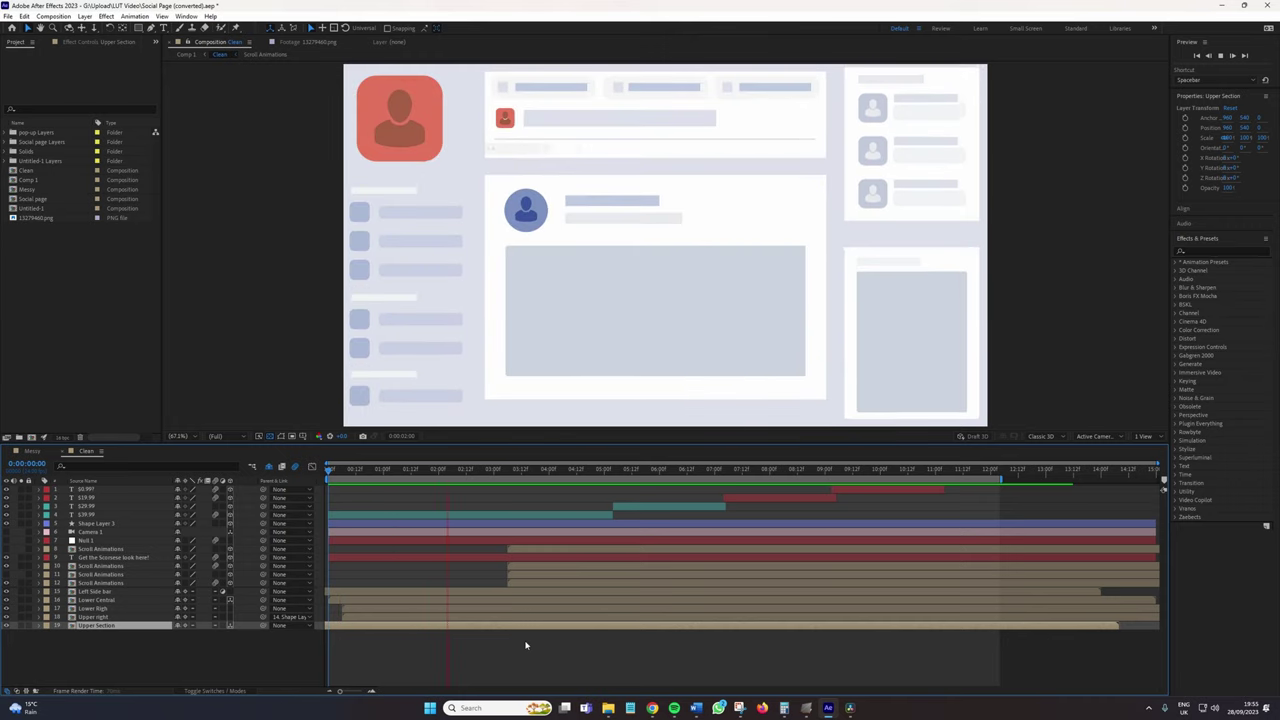
pyautogui.press('space')
pyautogui.moveTo(442, 476); pyautogui.dragTo(491, 470)
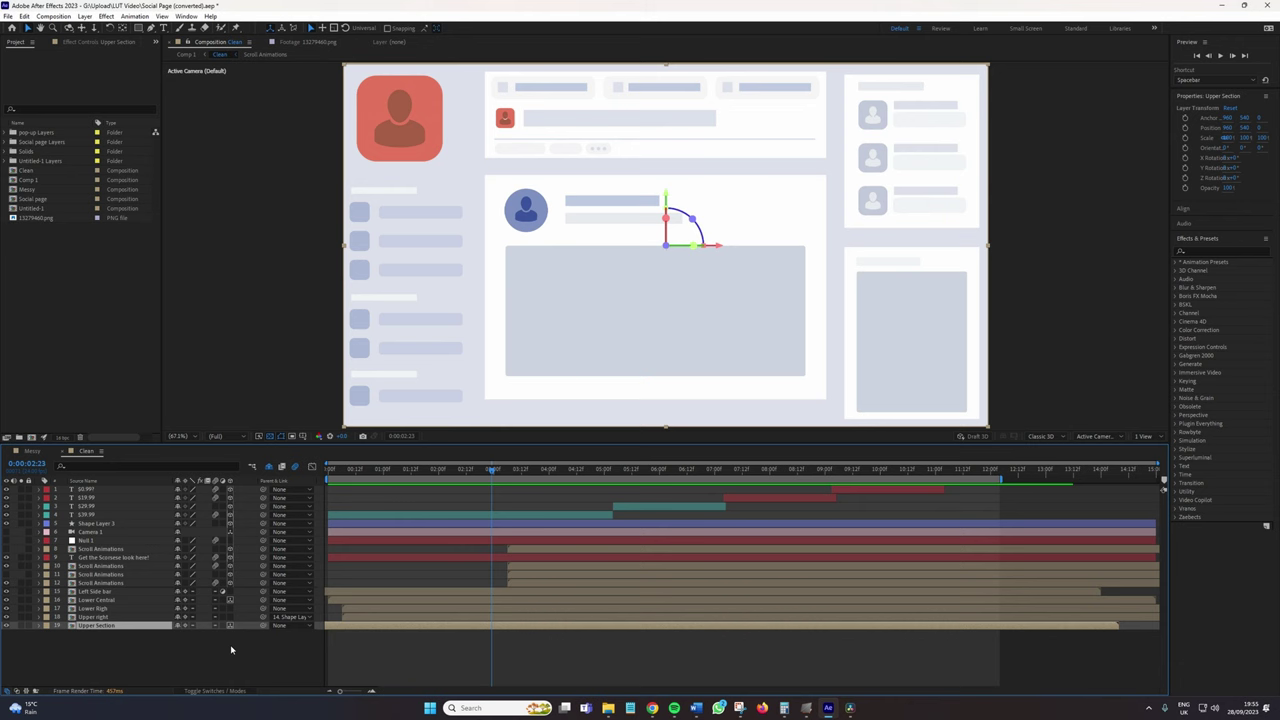
pyautogui.doubleClick(112, 626)
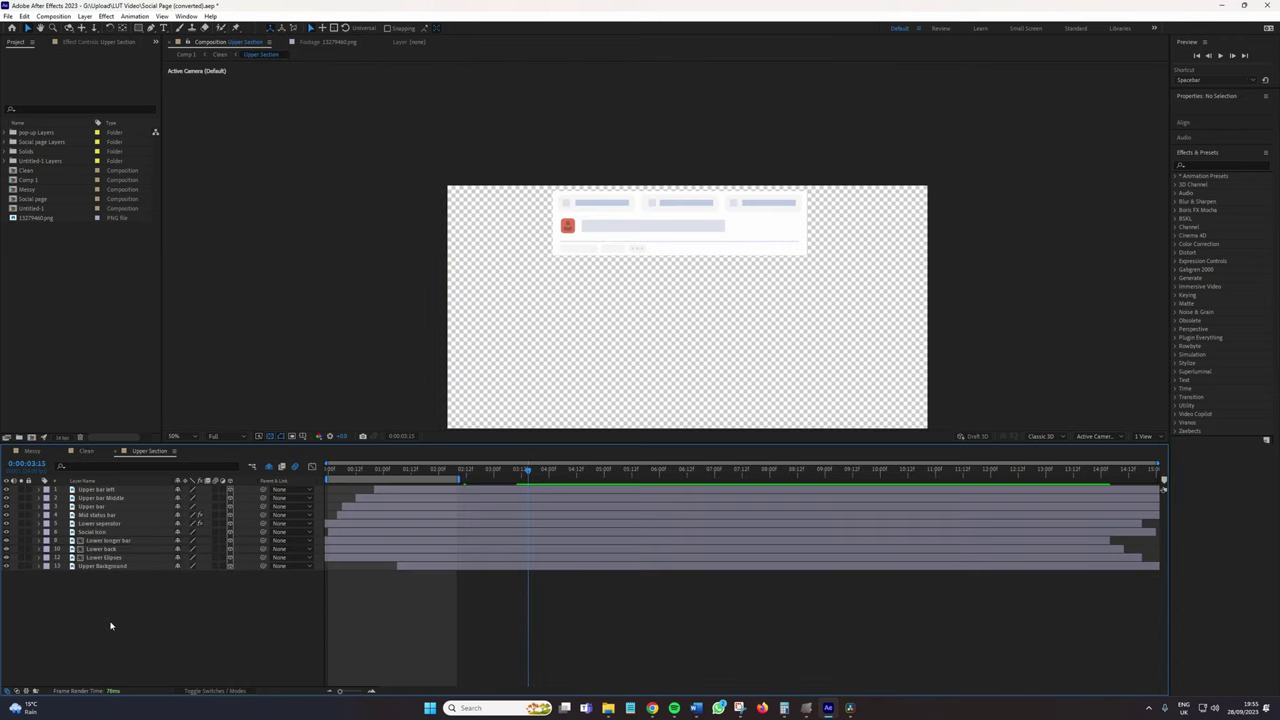
pyautogui.click(100, 451)
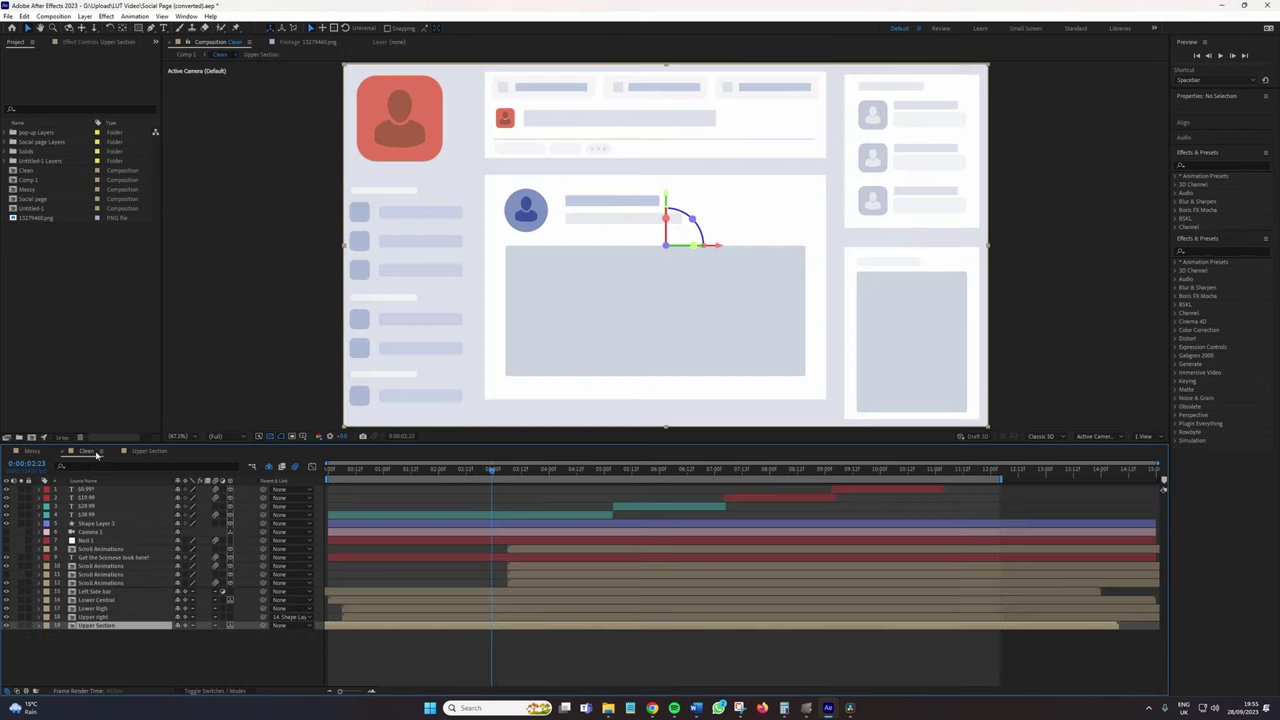
pyautogui.doubleClick(102, 595)
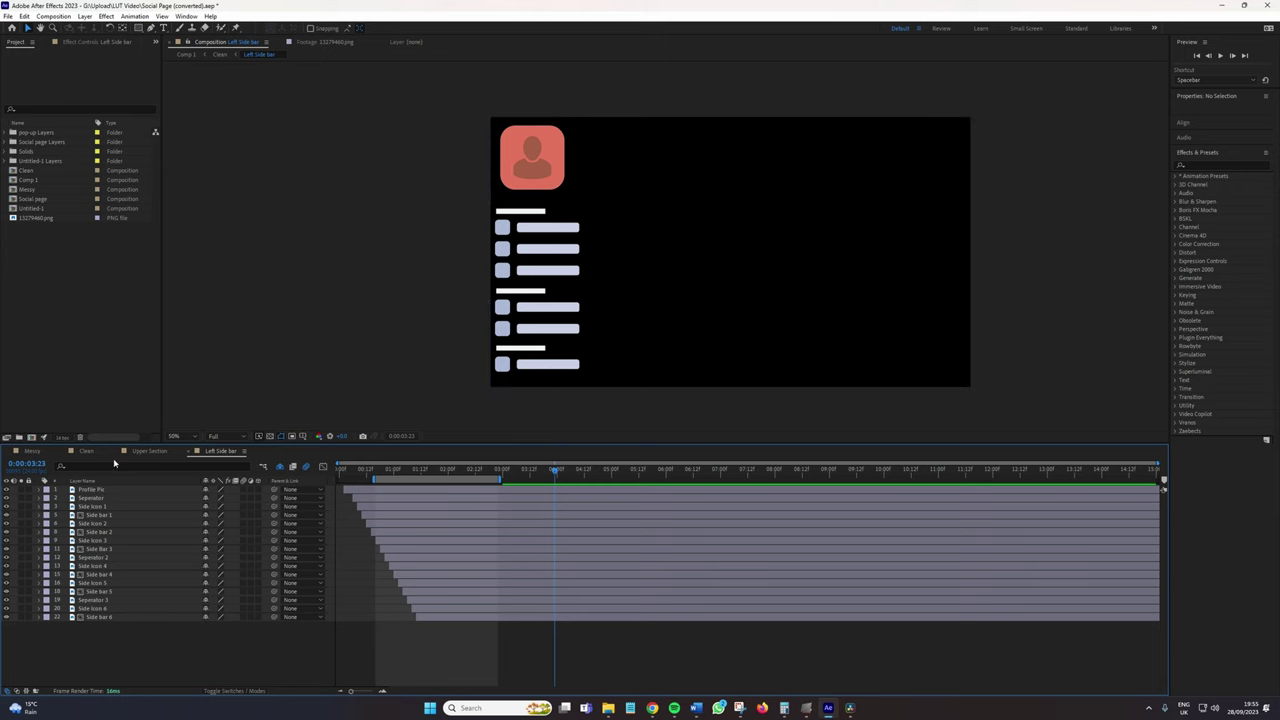
pyautogui.click(86, 451)
pyautogui.doubleClick(93, 613)
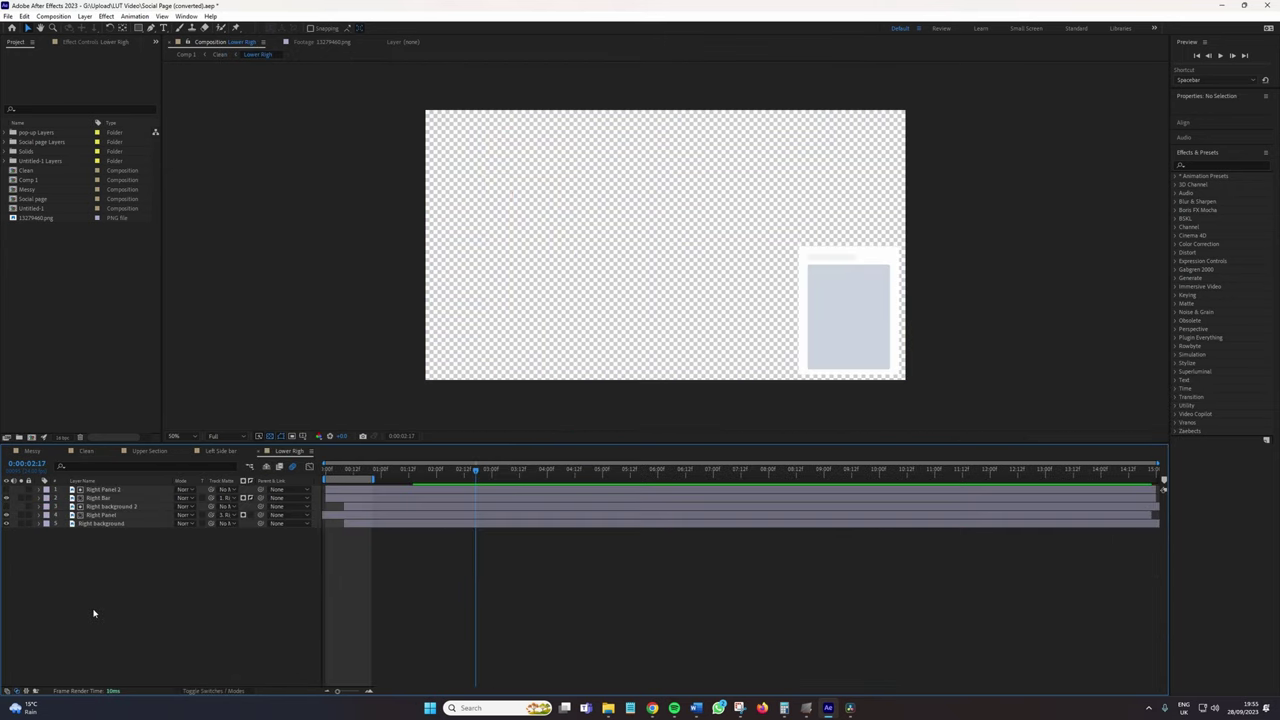
pyautogui.click(206, 451)
pyautogui.click(189, 451)
pyautogui.click(140, 452)
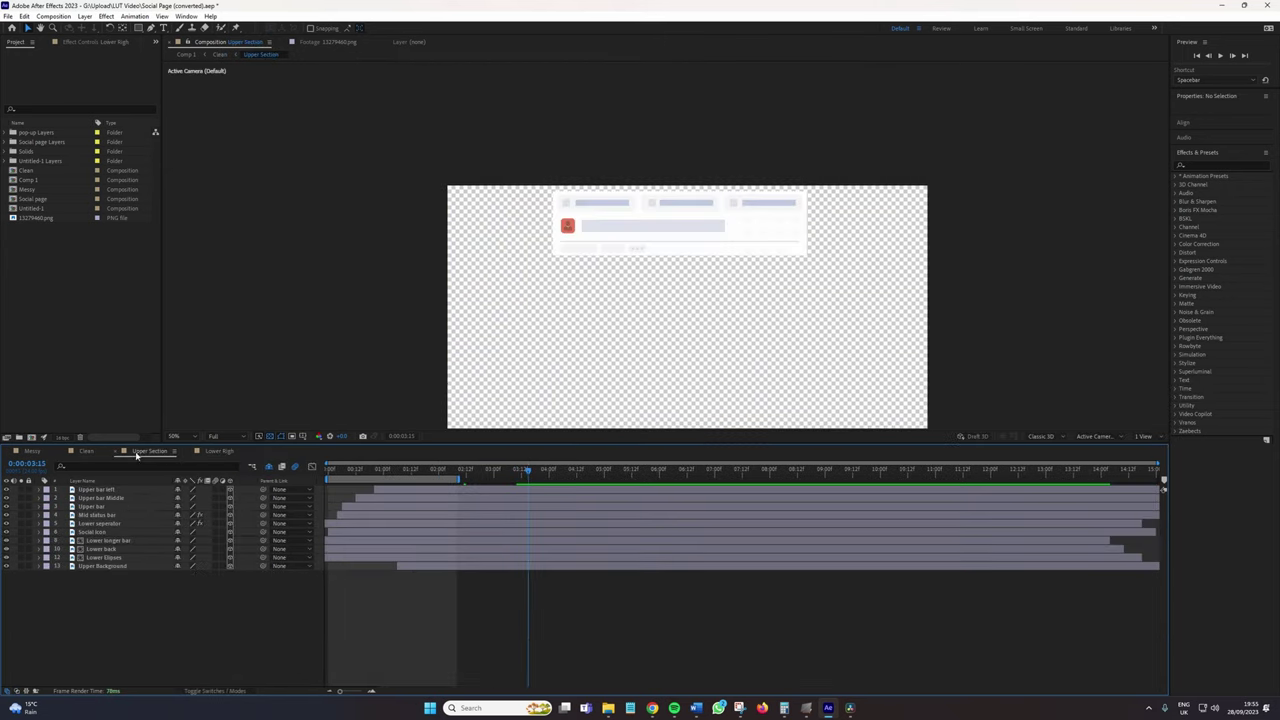
pyautogui.hotkey('ctrl', 'w')
pyautogui.hotkey('ctrl', 'w')
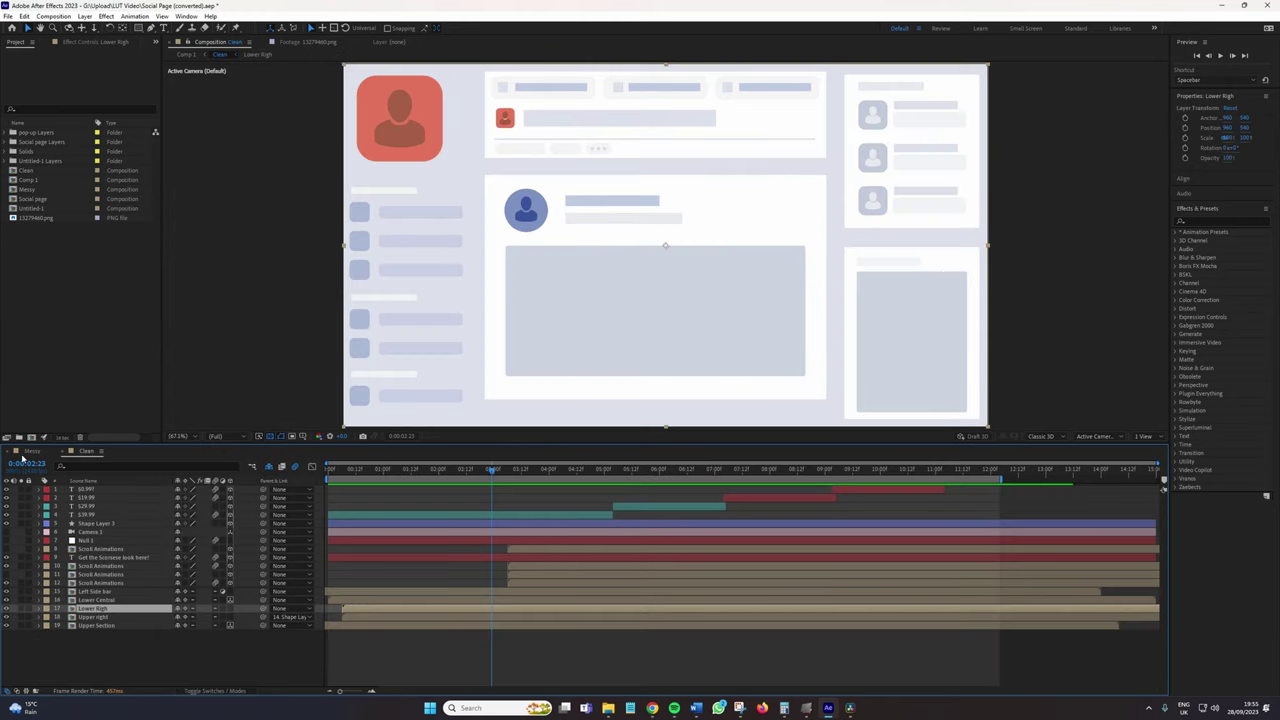
# - Switch to the Messy comp and scroll through its long, unsorted layer list
pyautogui.click(30, 451)
pyautogui.scroll(10, 355, 637)
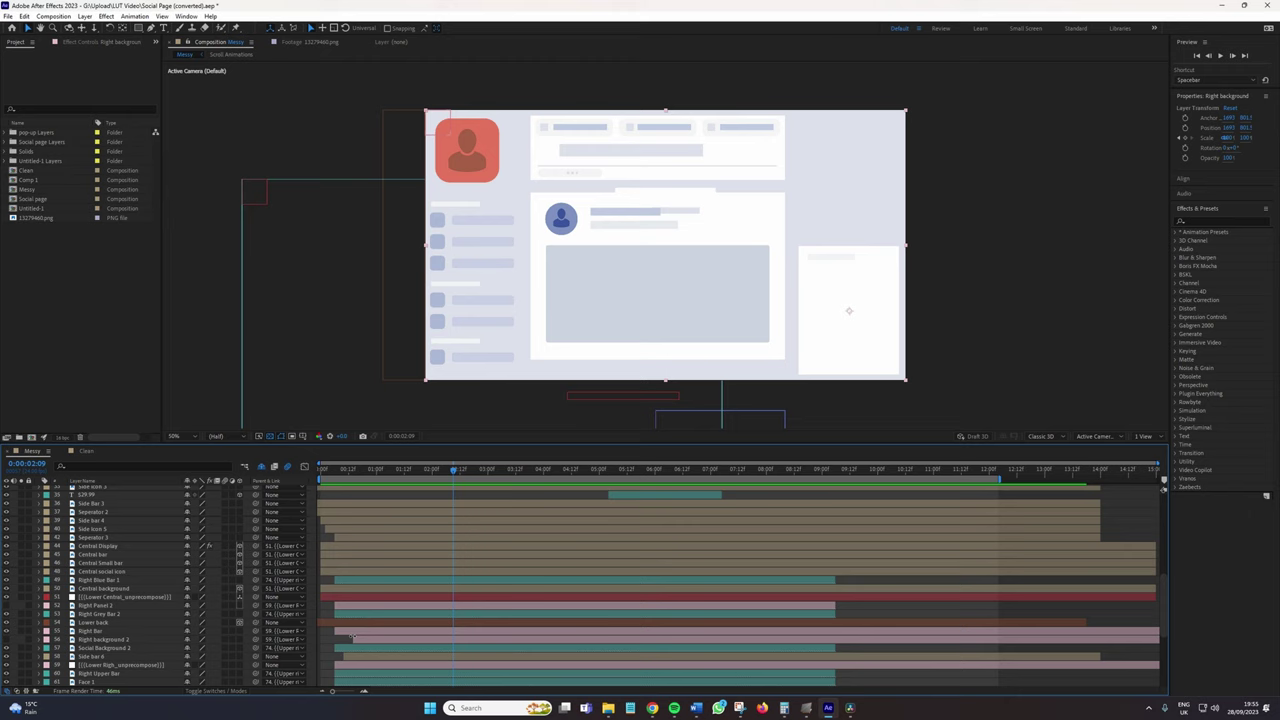
pyautogui.scroll(-10, 352, 636)
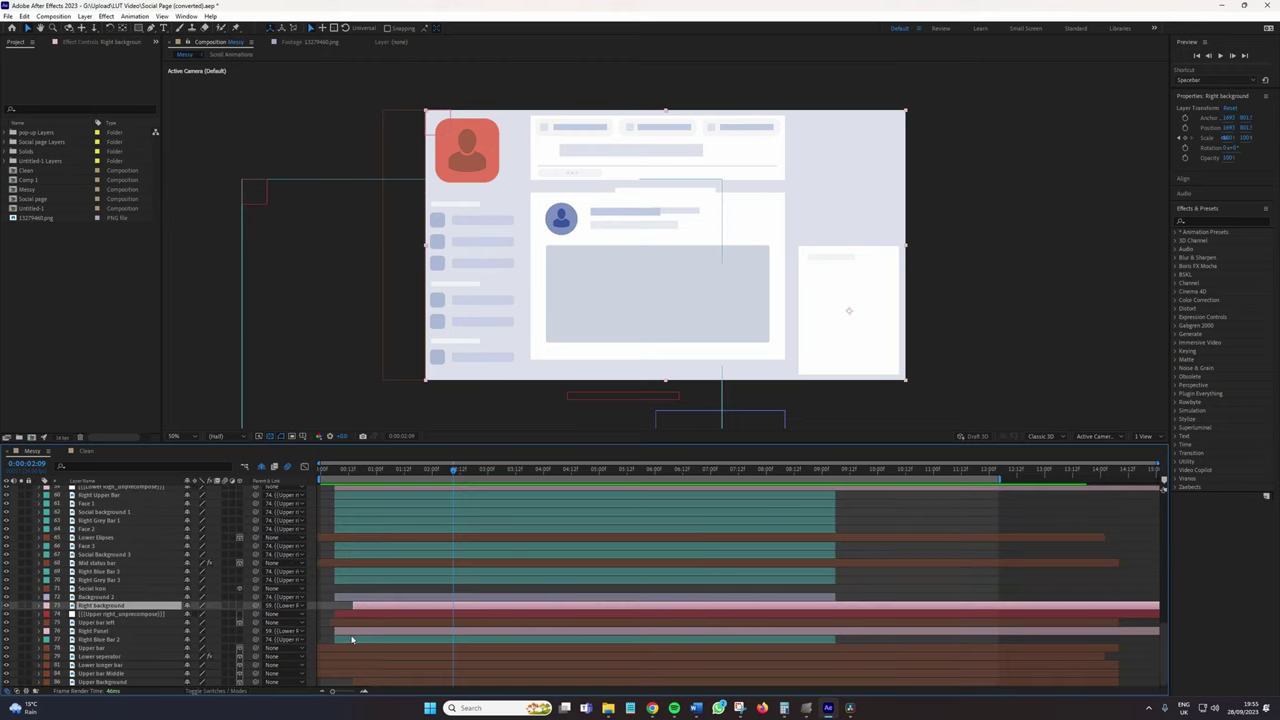
pyautogui.scroll(10, 354, 556)
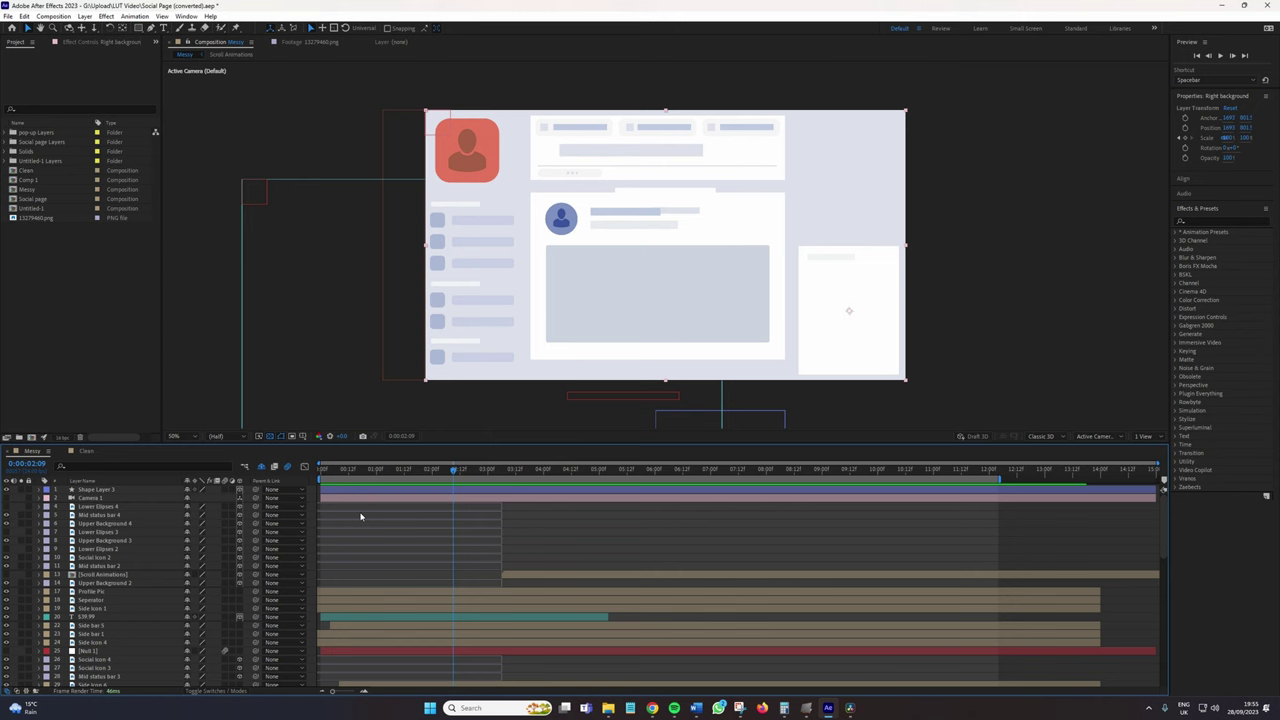
pyautogui.scroll(-12, 361, 516)
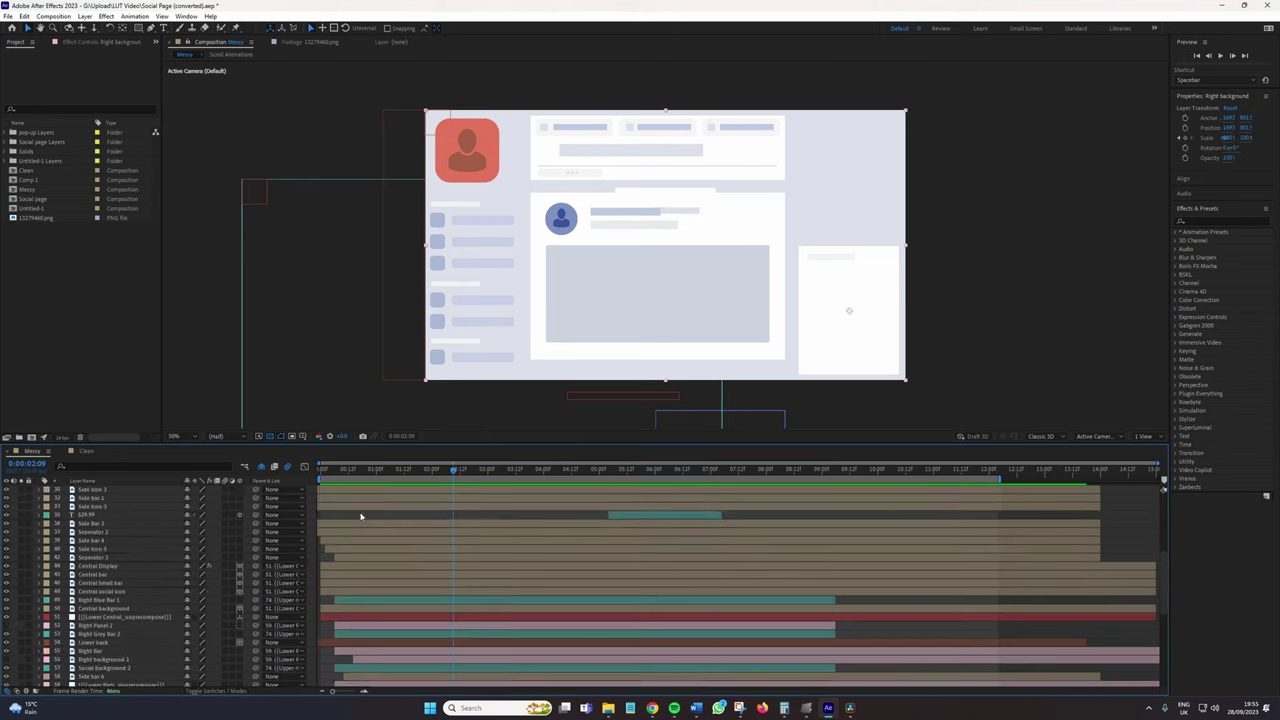
pyautogui.scroll(-1, 283, 530)
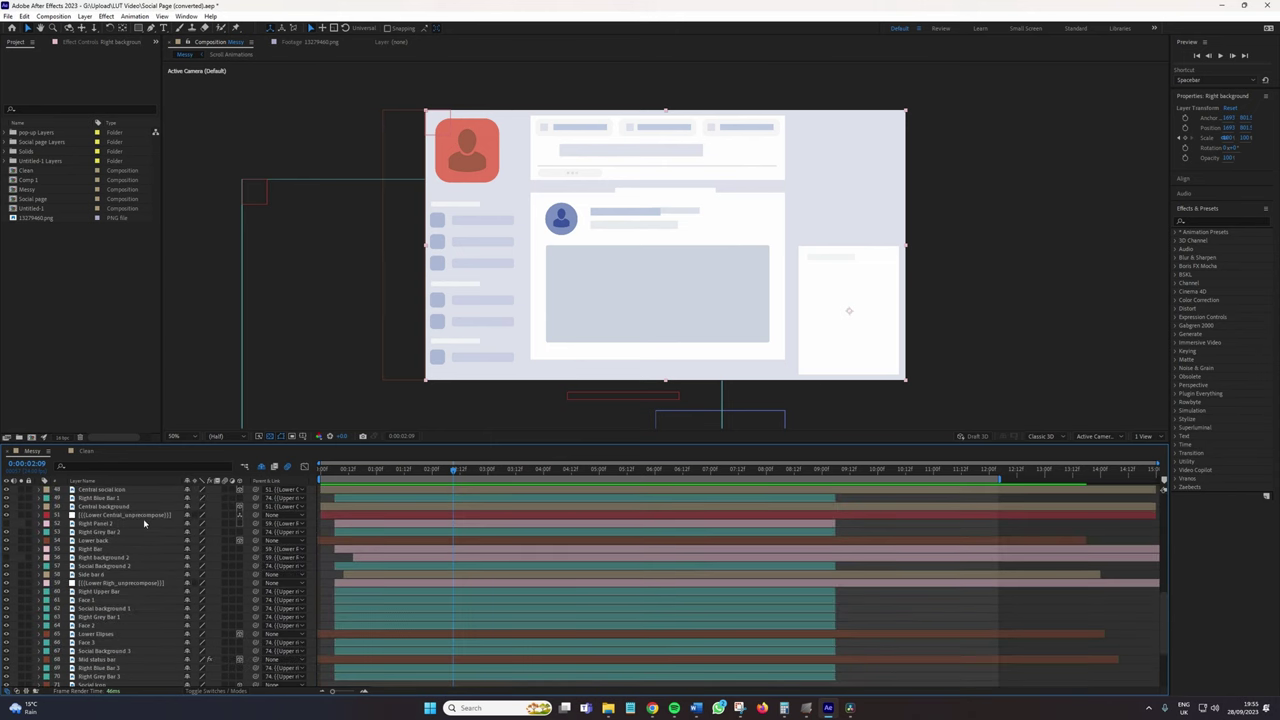
# - Ctrl-select right-side layers such as Right Panel 2, Right Bar and Right background 2
pyautogui.click(140, 523)
pyautogui.keyDown('ctrl'); pyautogui.click(139, 549); pyautogui.keyUp('ctrl')
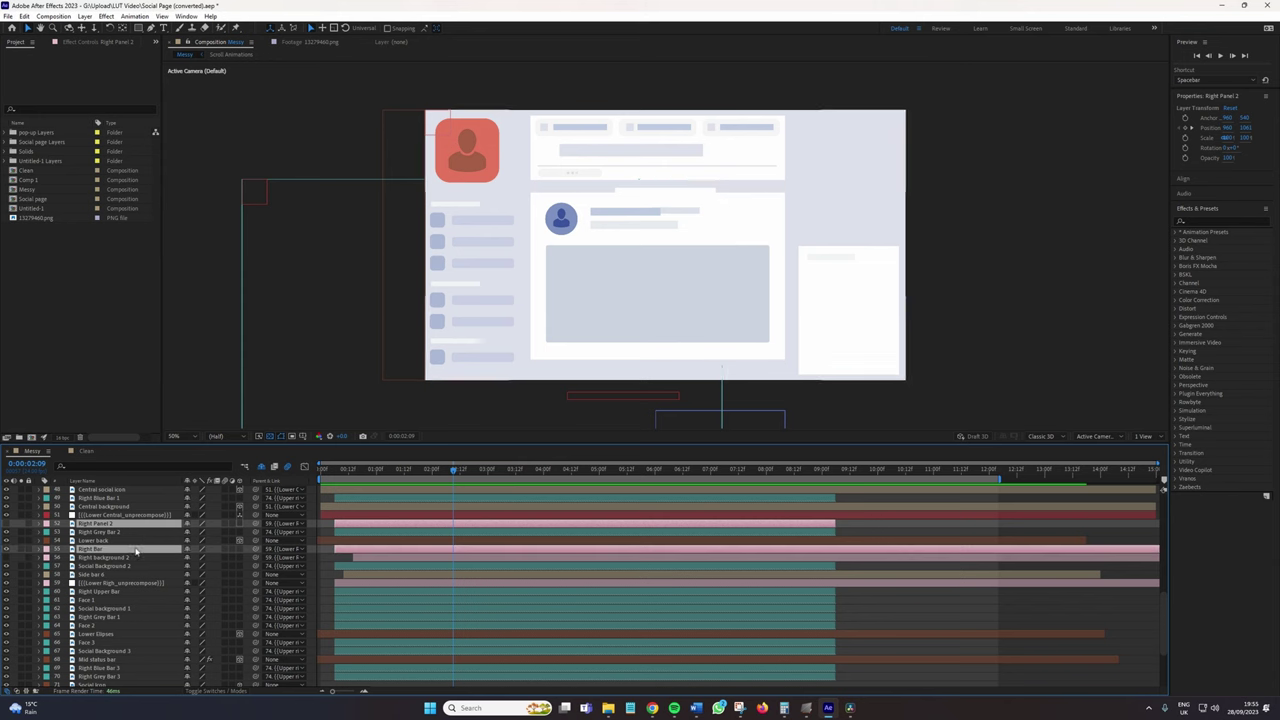
pyautogui.keyDown('ctrl'); pyautogui.click(139, 566); pyautogui.keyUp('ctrl')
pyautogui.keyDown('ctrl'); pyautogui.click(139, 566); pyautogui.keyUp('ctrl')
pyautogui.keyDown('ctrl'); pyautogui.click(132, 557); pyautogui.keyUp('ctrl')
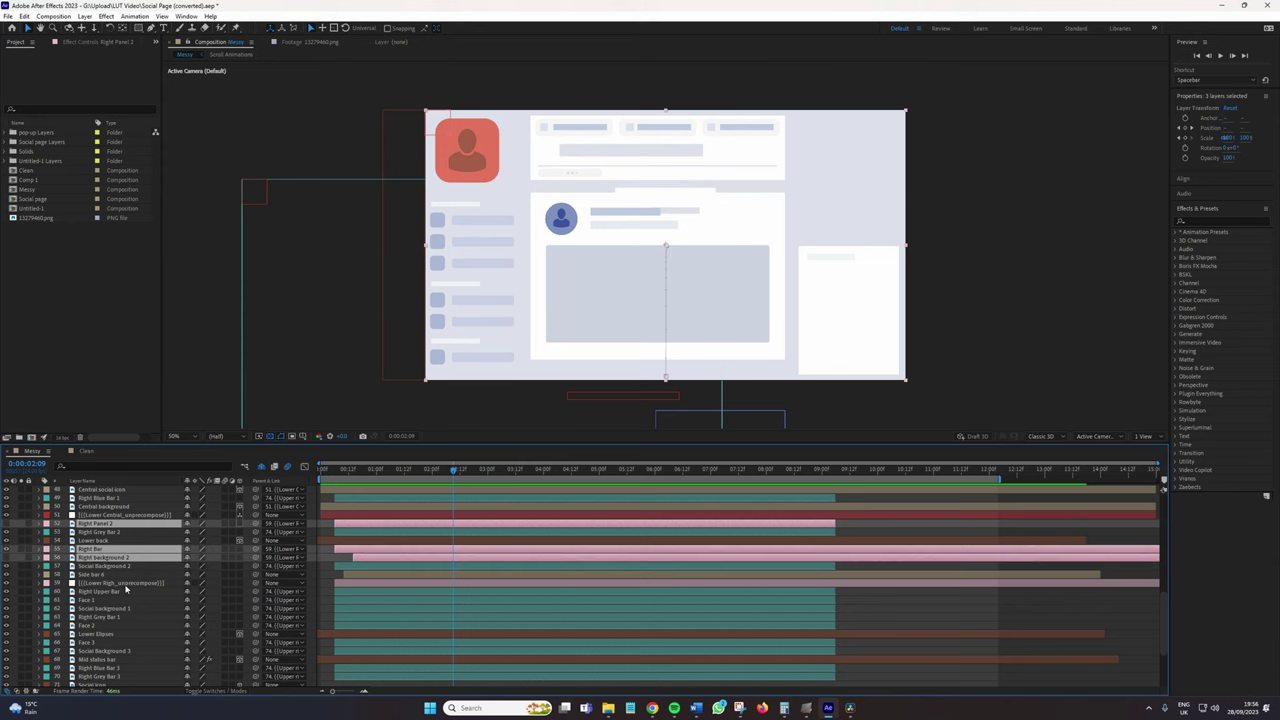
pyautogui.keyDown('ctrl'); pyautogui.click(127, 583); pyautogui.keyUp('ctrl')
pyautogui.scroll(-3, 135, 598)
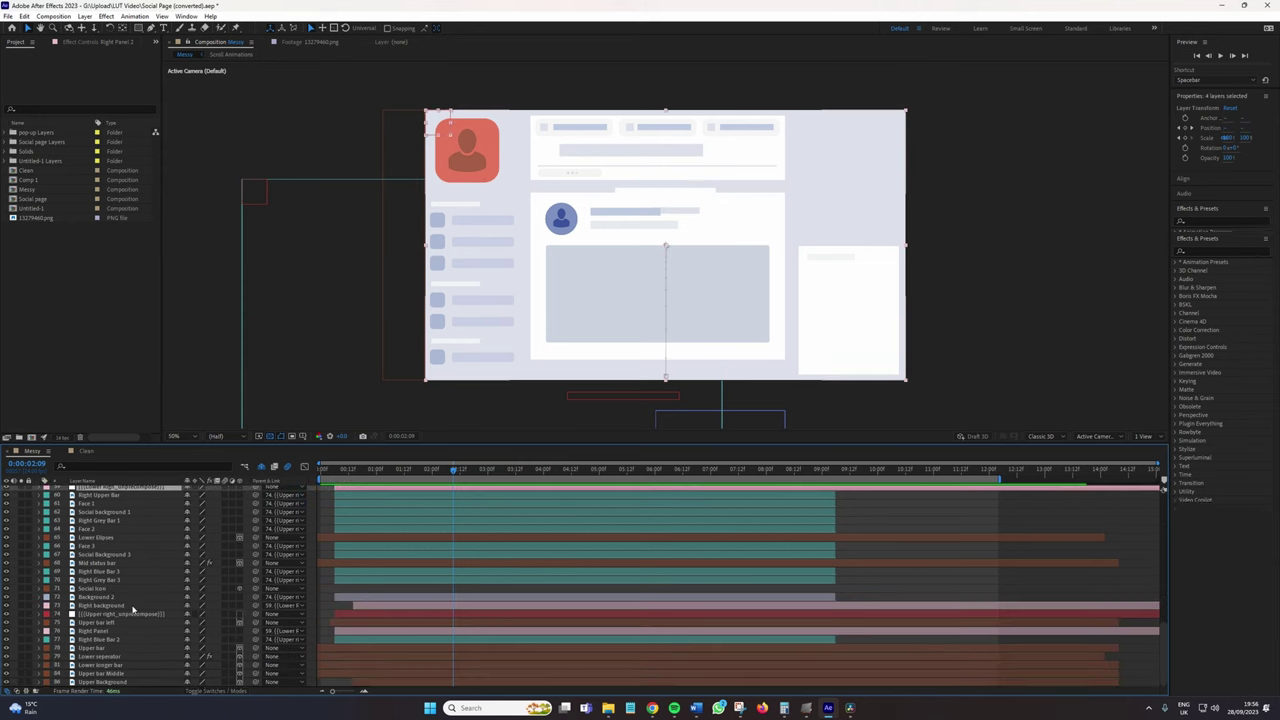
pyautogui.keyDown('shift'); pyautogui.click(143, 610); pyautogui.keyUp('shift')
pyautogui.click(146, 606)
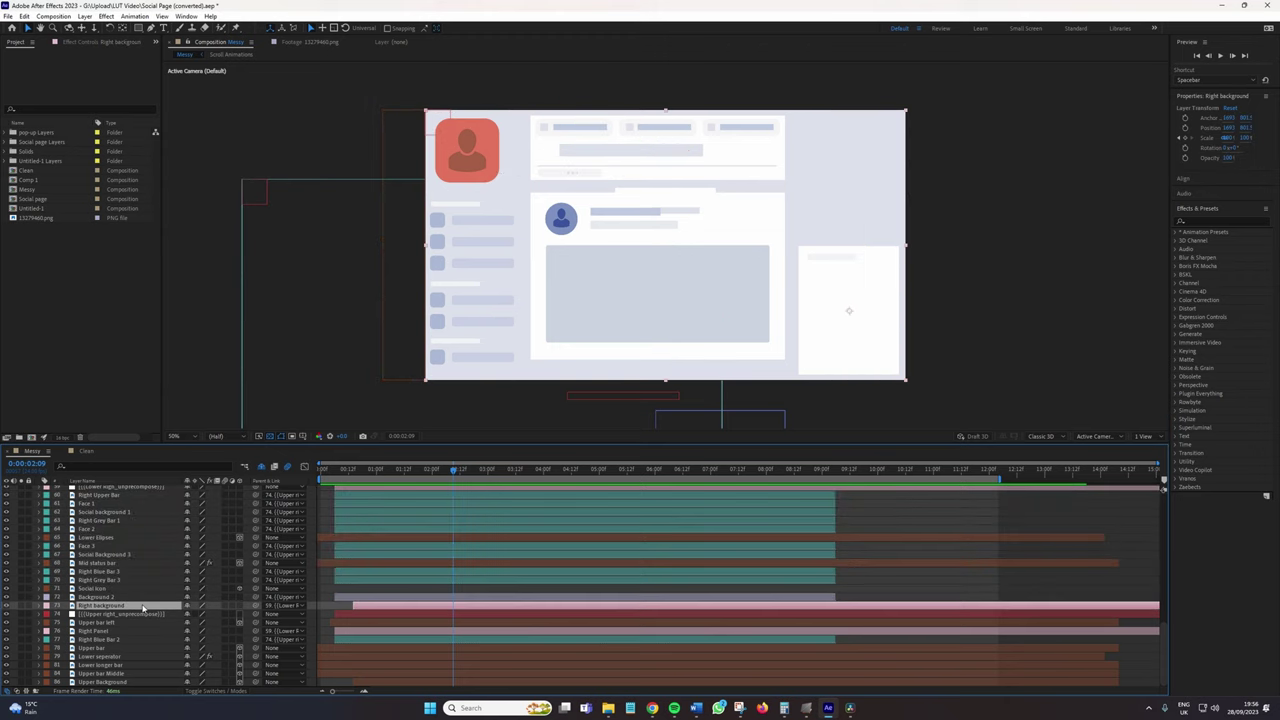
# - Add Right background 2, Right Grey Bar 2, Lower back and Right Panel to the selection
pyautogui.scroll(3, 146, 608)
pyautogui.keyDown('ctrl'); pyautogui.click(130, 563); pyautogui.keyUp('ctrl')
pyautogui.keyDown('ctrl'); pyautogui.click(125, 537); pyautogui.keyUp('ctrl')
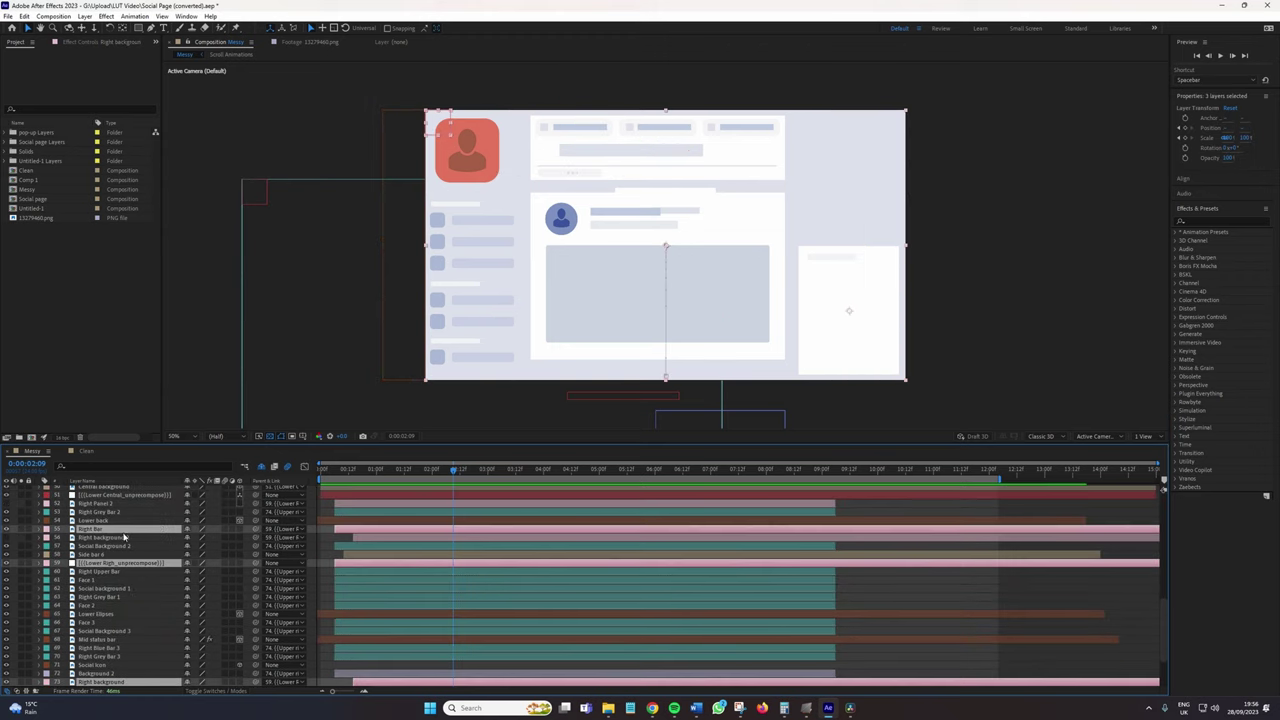
pyautogui.keyDown('ctrl'); pyautogui.click(115, 512); pyautogui.keyUp('ctrl')
pyautogui.keyDown('ctrl'); pyautogui.click(115, 520); pyautogui.keyUp('ctrl')
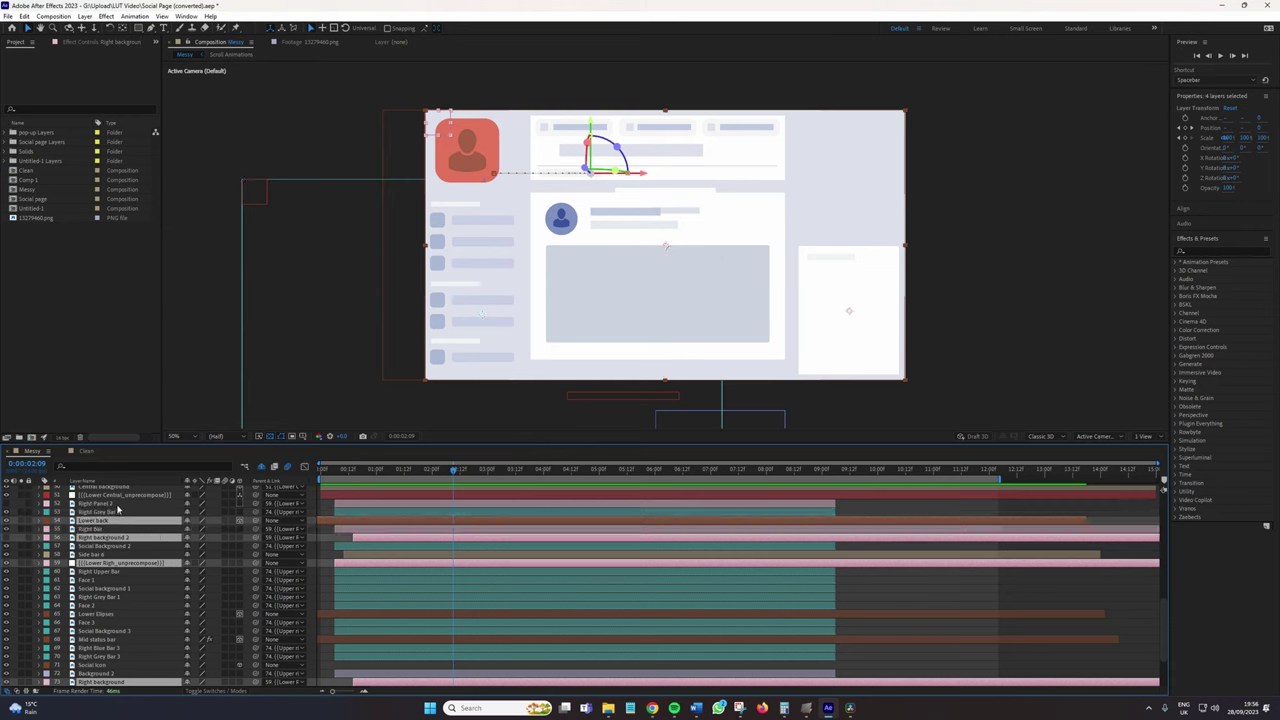
pyautogui.keyDown('ctrl'); pyautogui.click(118, 504); pyautogui.keyUp('ctrl')
pyautogui.keyDown('ctrl'); pyautogui.click(124, 538); pyautogui.keyUp('ctrl')
pyautogui.keyDown('ctrl'); pyautogui.click(124, 538); pyautogui.keyUp('ctrl')
pyautogui.keyDown('ctrl'); pyautogui.click(120, 529); pyautogui.keyUp('ctrl')
pyautogui.scroll(-3, 118, 540)
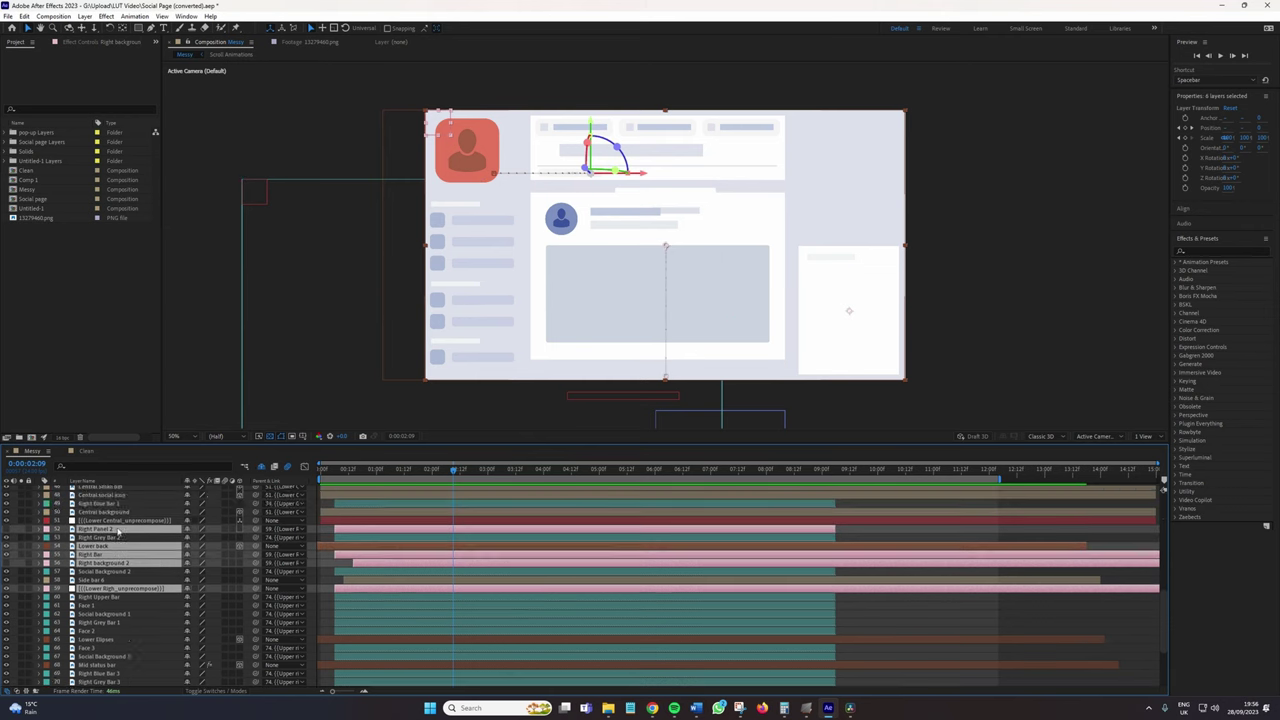
pyautogui.scroll(-3, 116, 543)
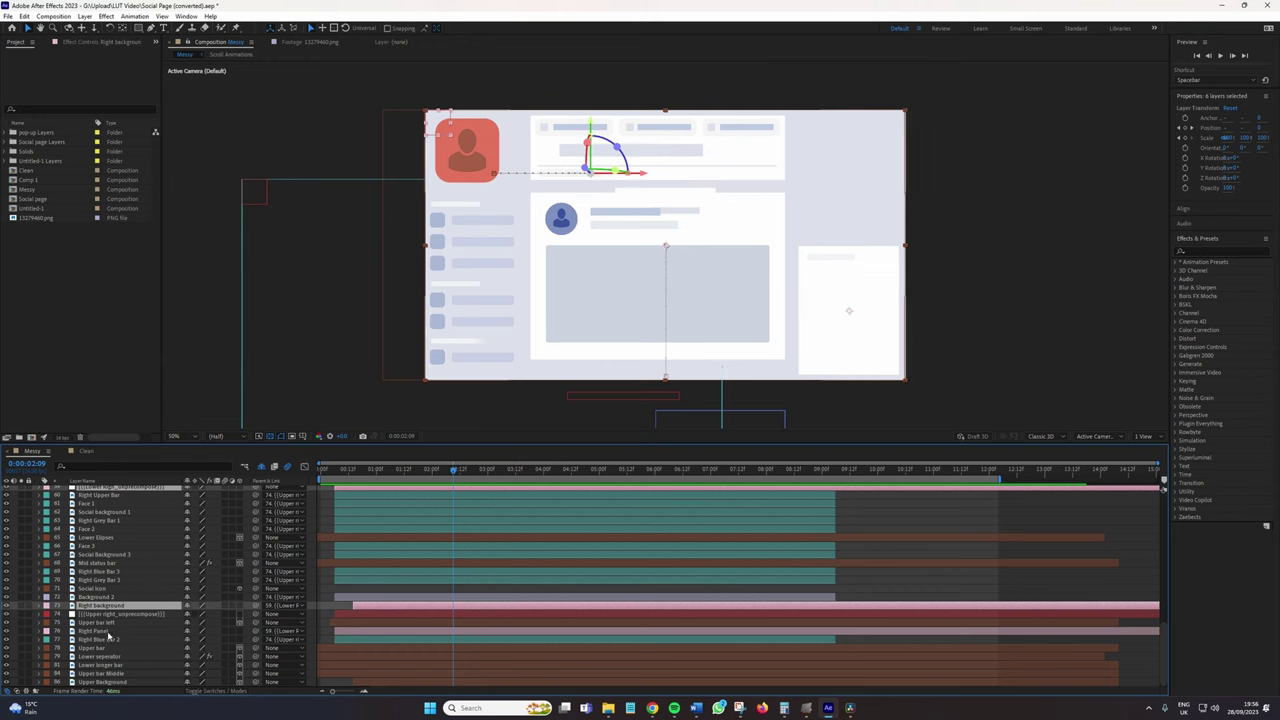
pyautogui.keyDown('ctrl'); pyautogui.click(110, 631); pyautogui.keyUp('ctrl')
# - Drop Lower back from the selection and set the selected layers' blend mode to Add
pyautogui.scroll(15, 166, 553)
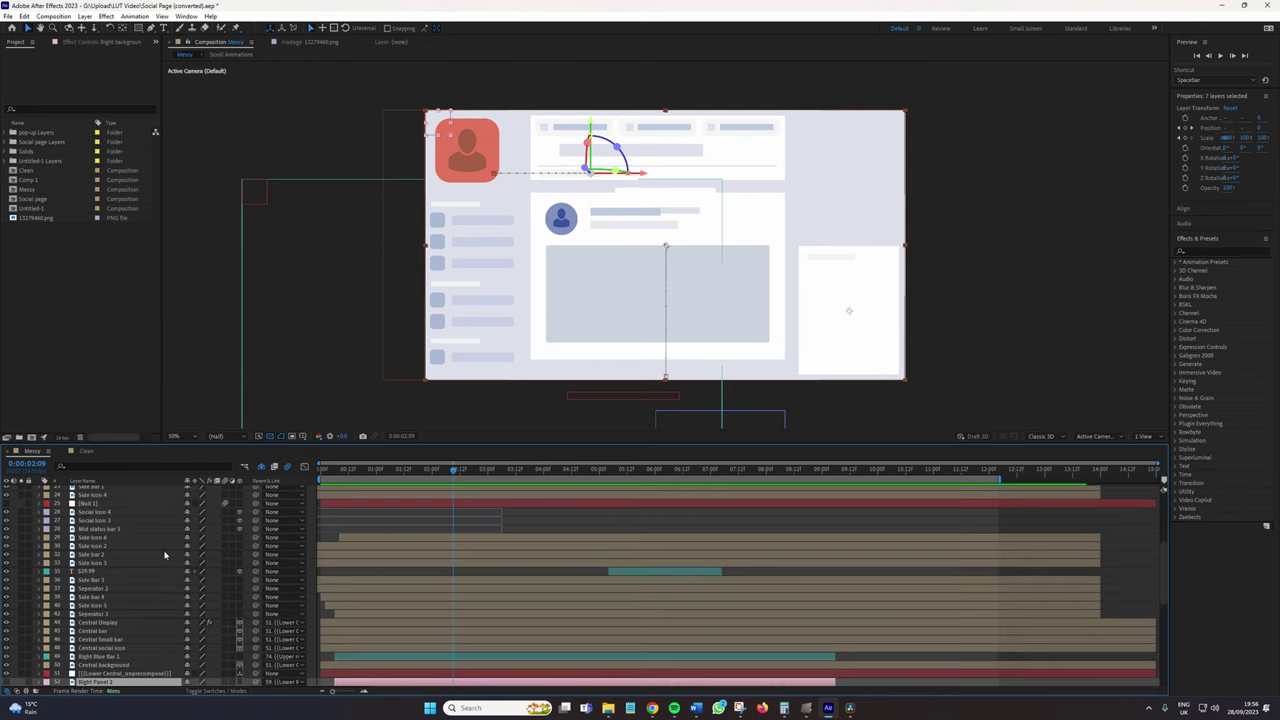
pyautogui.scroll(3, 165, 555)
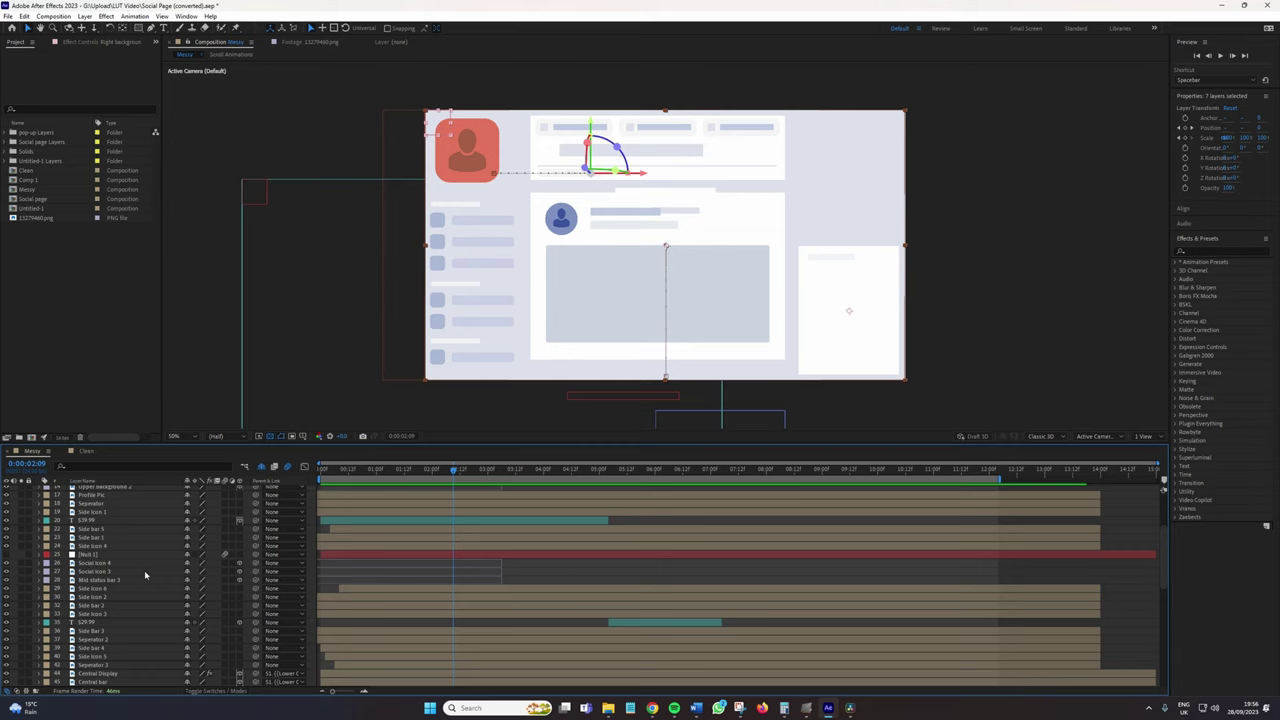
pyautogui.scroll(-13, 136, 576)
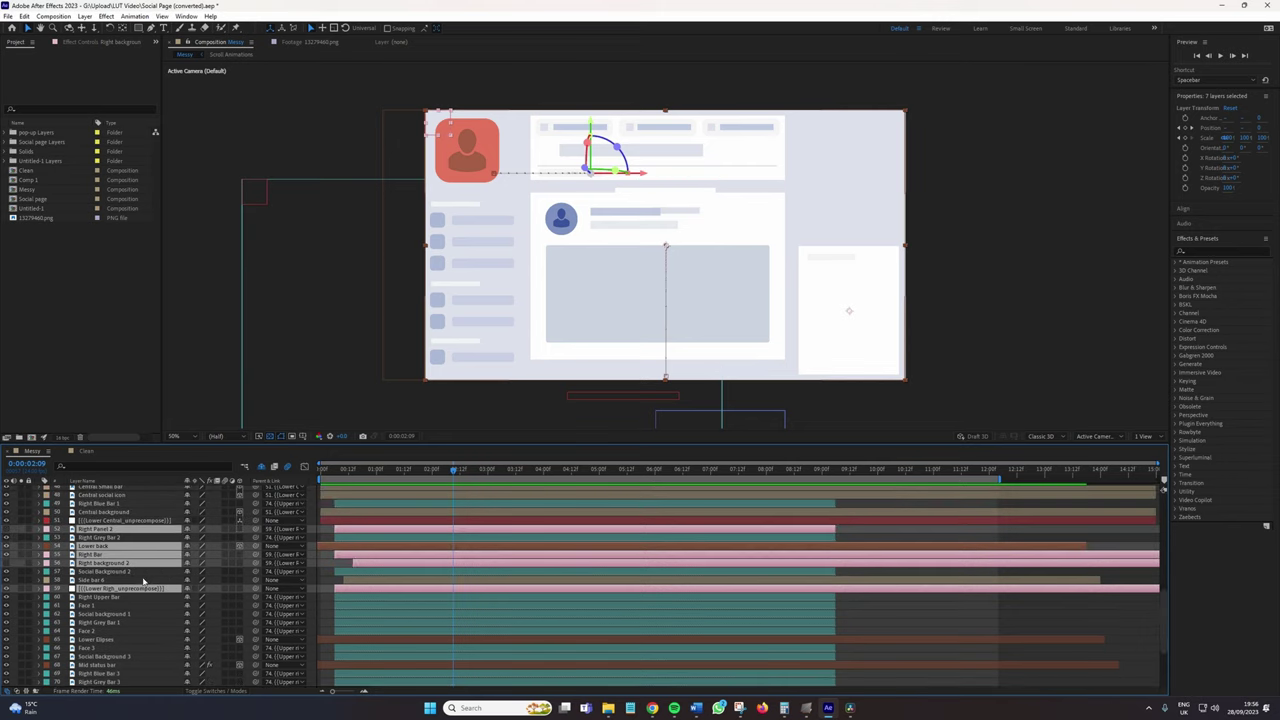
pyautogui.keyDown('ctrl'); pyautogui.click(100, 547); pyautogui.keyUp('ctrl')
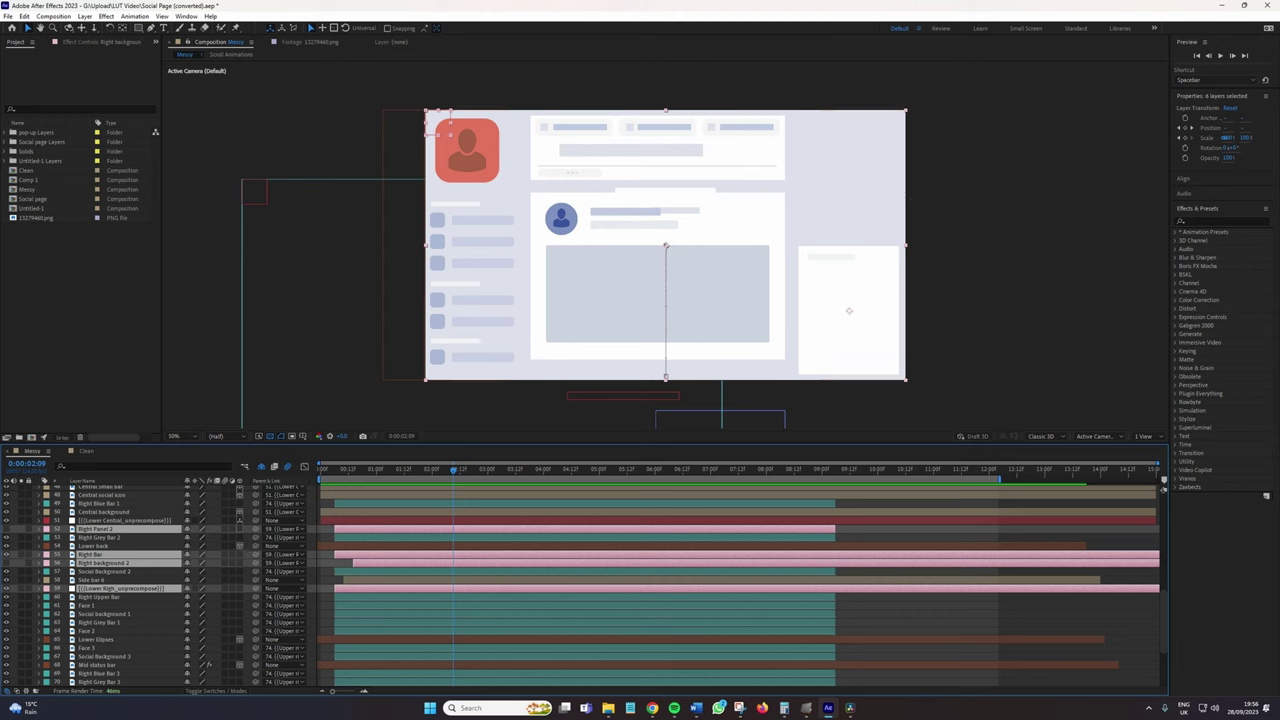
pyautogui.click(212, 691)
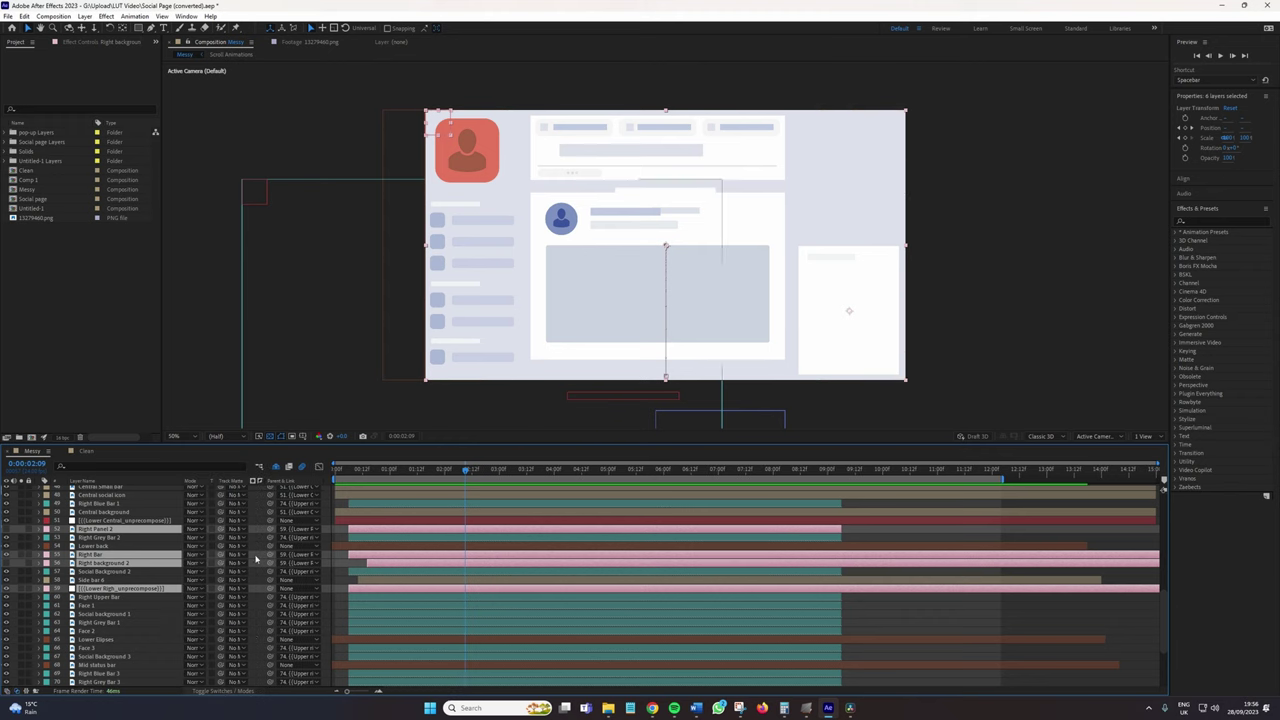
pyautogui.click(202, 531)
pyautogui.click(224, 193)
# - Launch AM_Select and Set from the Window menu, widen it, and select Social Background 2
pyautogui.click(69, 343)
pyautogui.click(186, 16)
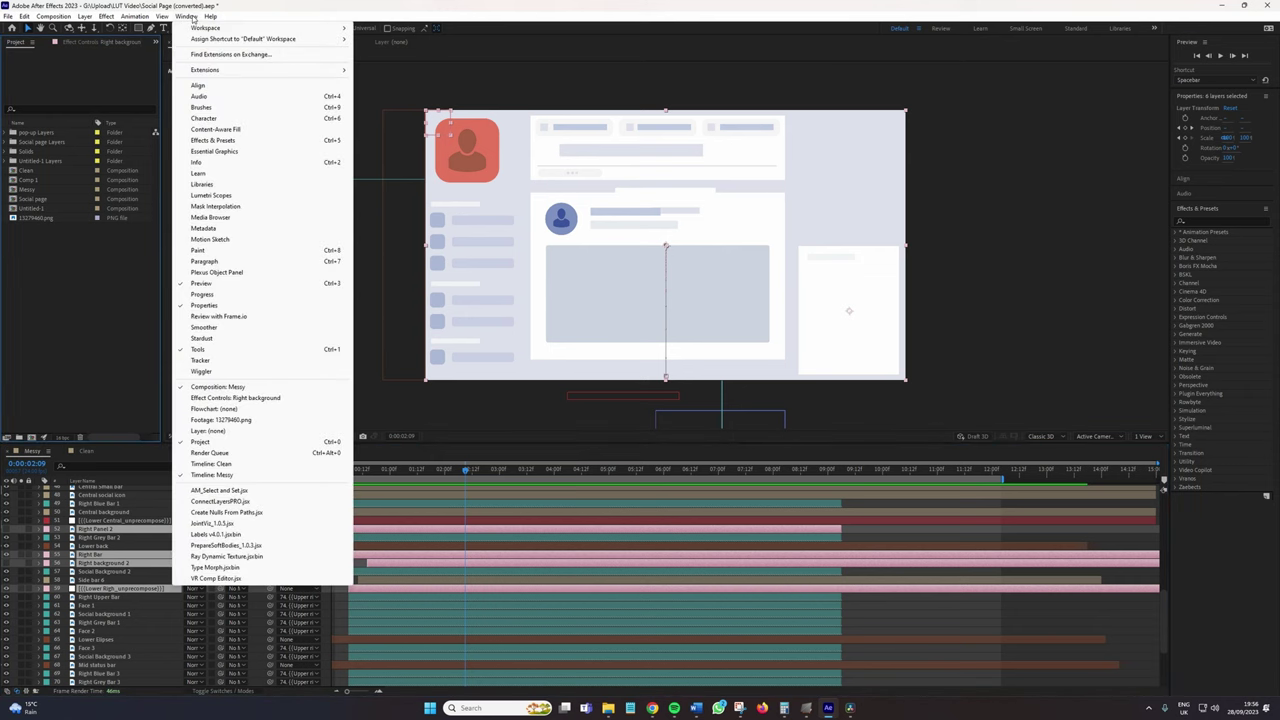
pyautogui.click(240, 490)
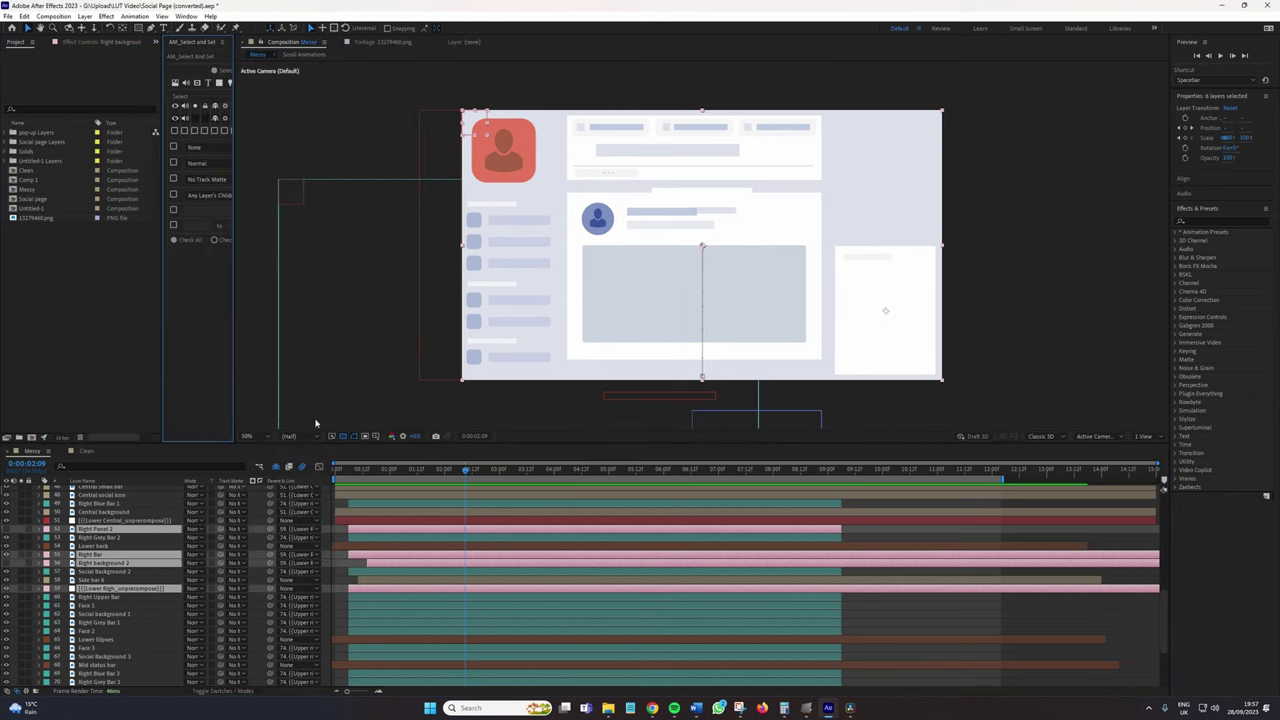
pyautogui.moveTo(233, 311); pyautogui.dragTo(311, 320)
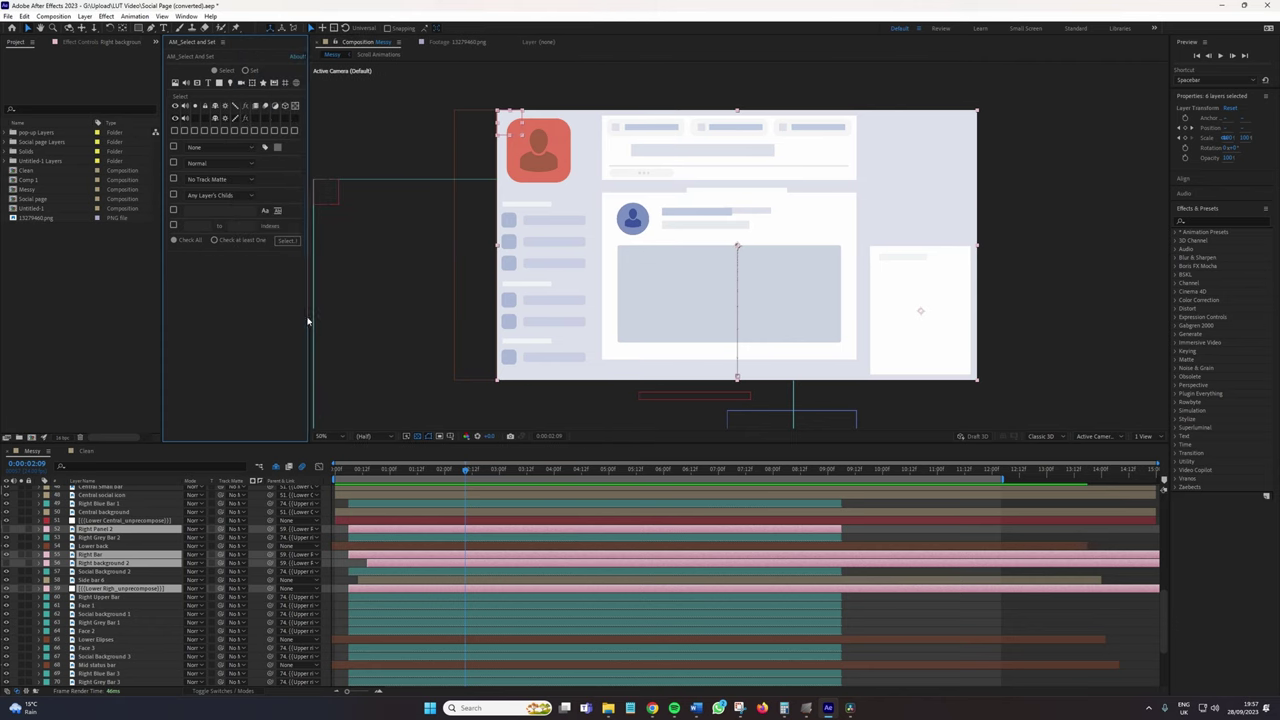
pyautogui.click(150, 571)
pyautogui.scroll(10, 160, 541)
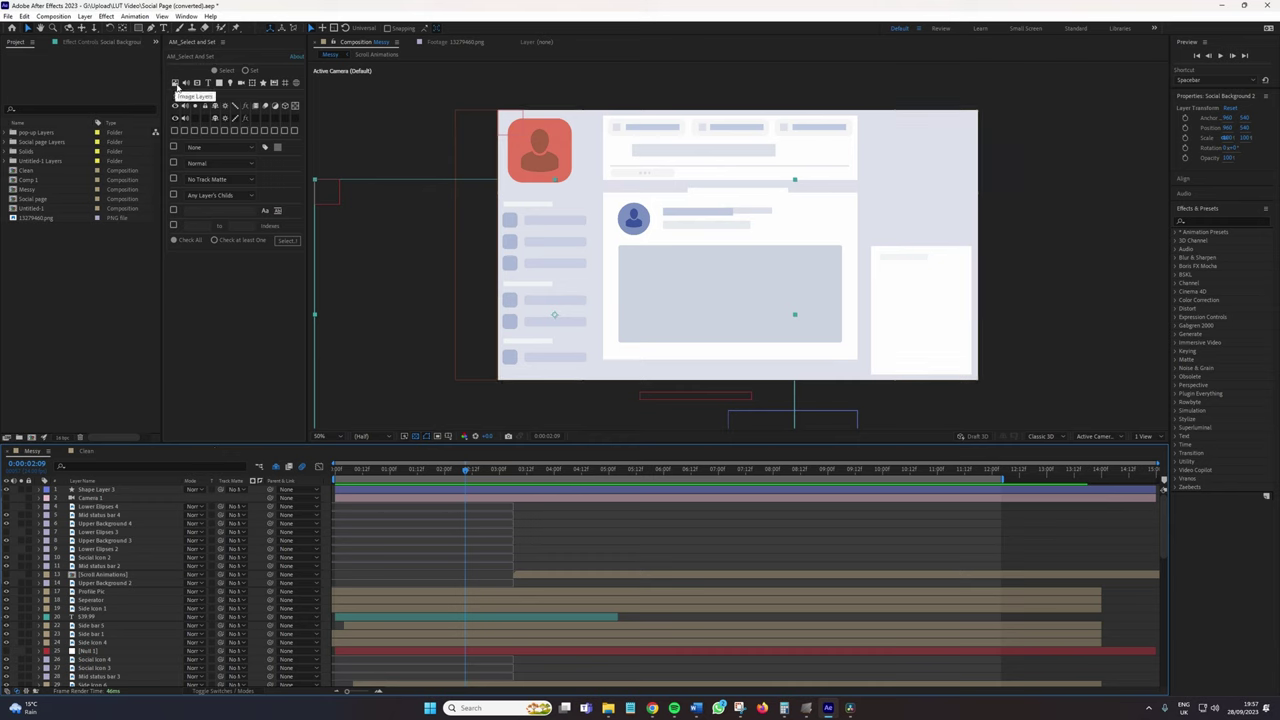
# - Turn on the Image Layers filter, show timeline layer switches, and leave the label filter at None
pyautogui.click(176, 84)
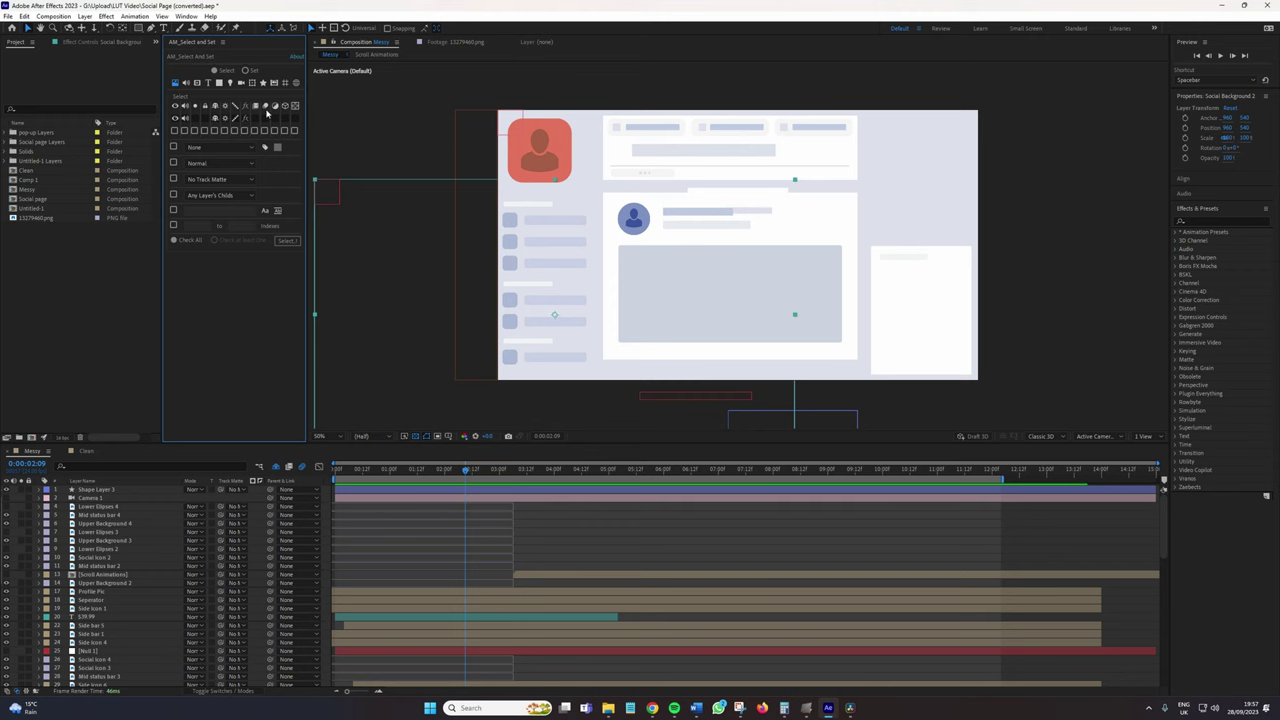
pyautogui.click(215, 690)
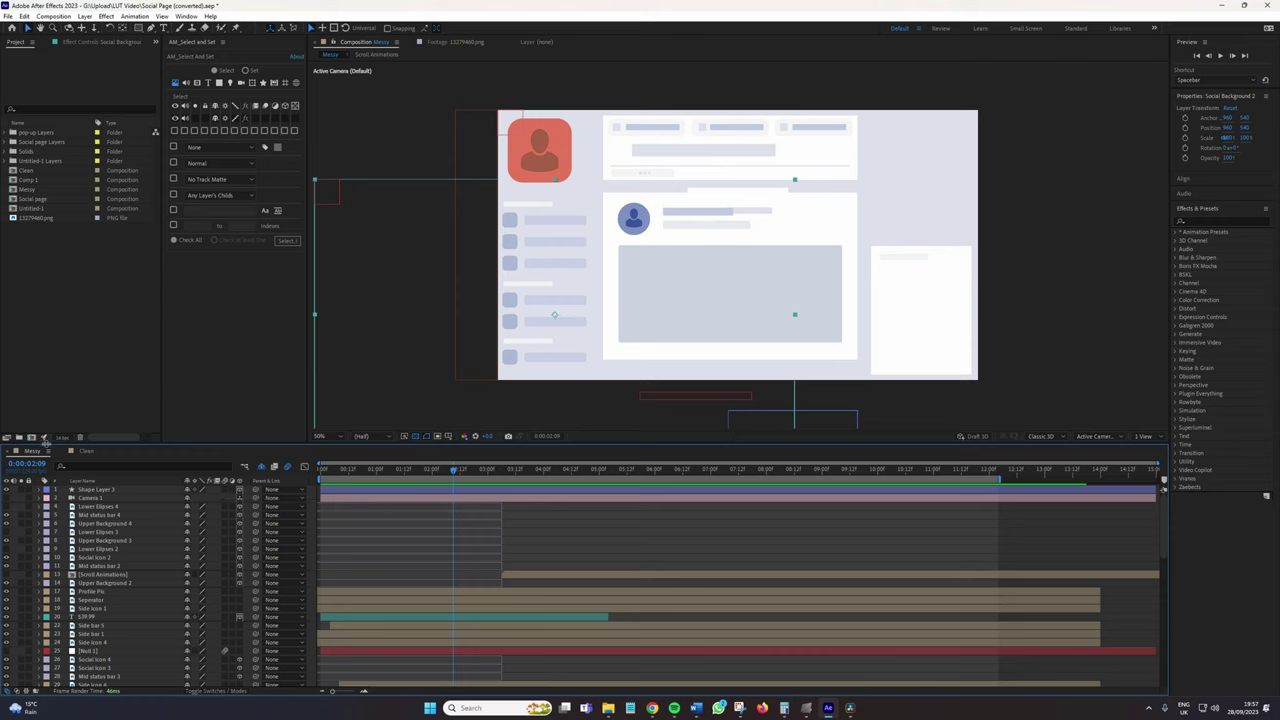
pyautogui.click(233, 148)
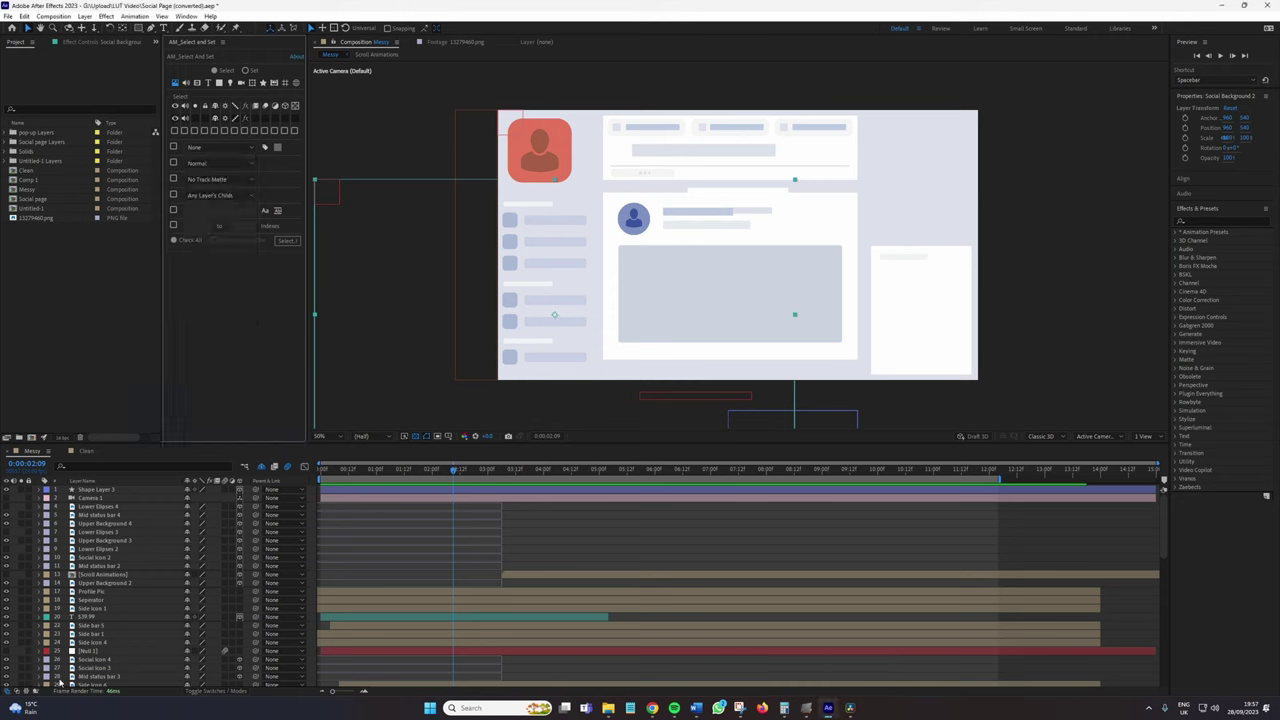
pyautogui.click(237, 218)
# - Select the five Pink-labelled layers with the label filter, review them, then deselect all
pyautogui.click(219, 147)
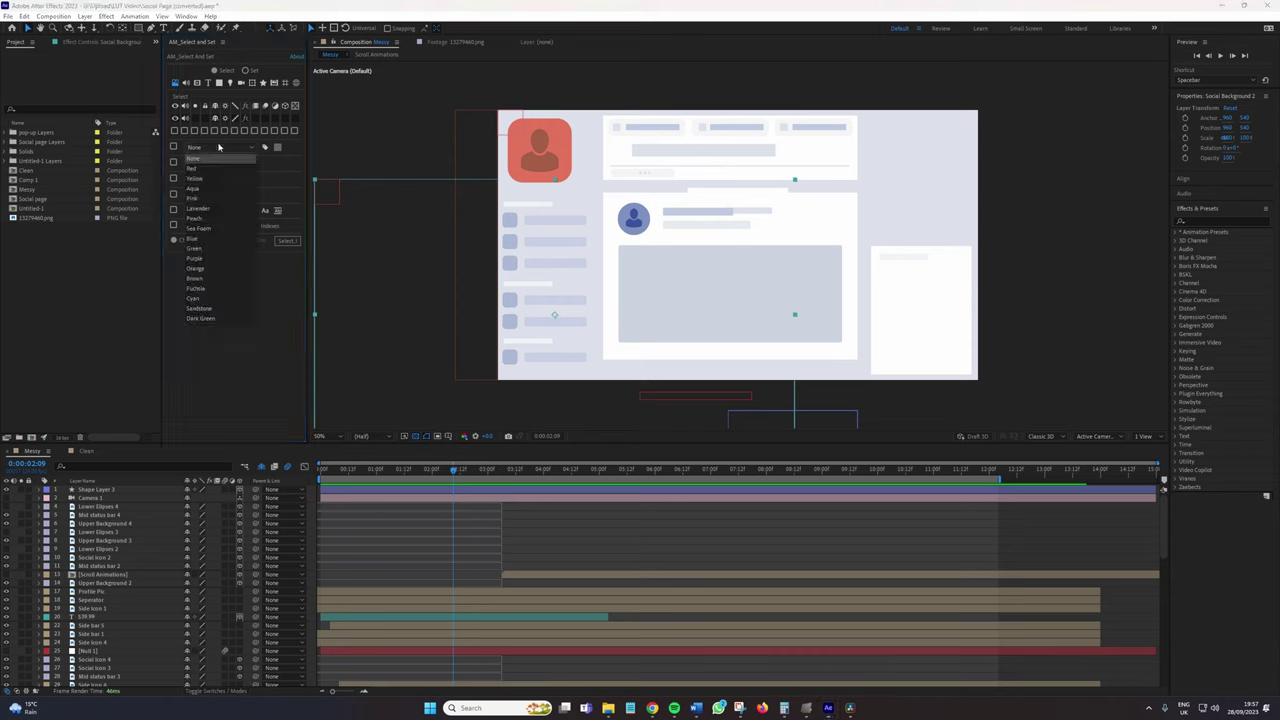
pyautogui.click(193, 198)
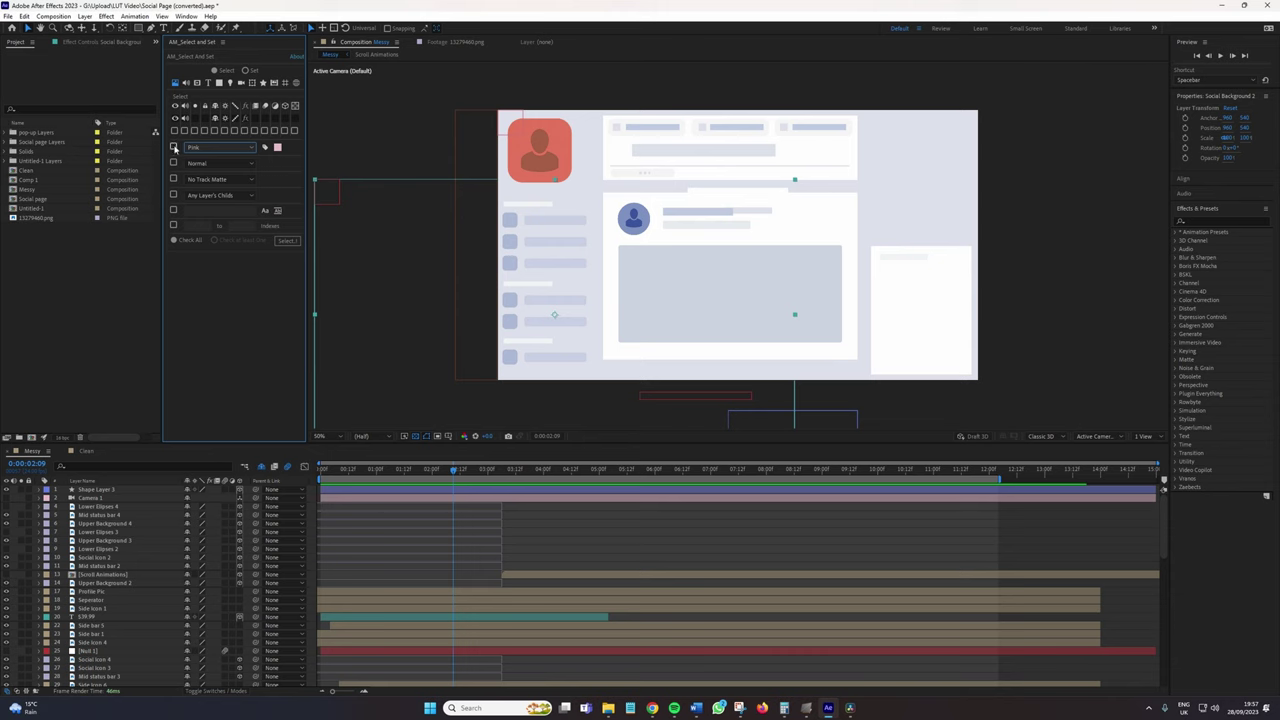
pyautogui.click(174, 148)
pyautogui.click(287, 241)
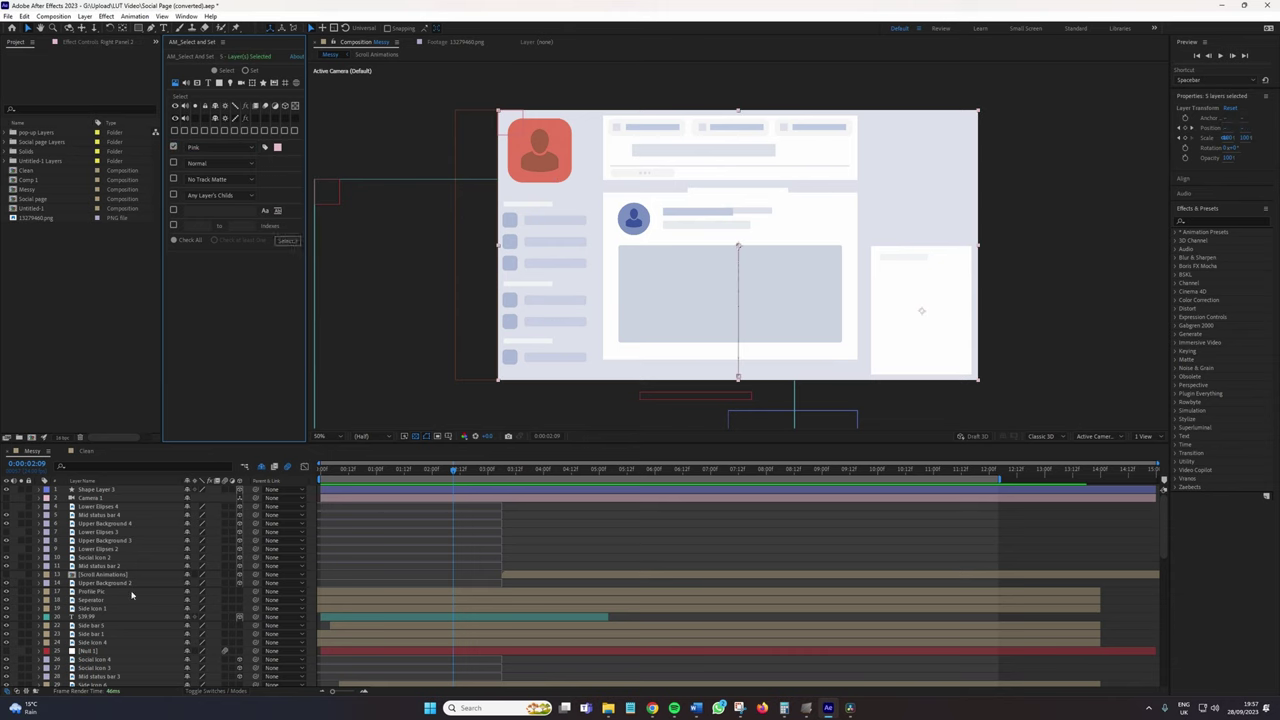
pyautogui.scroll(-10, 131, 596)
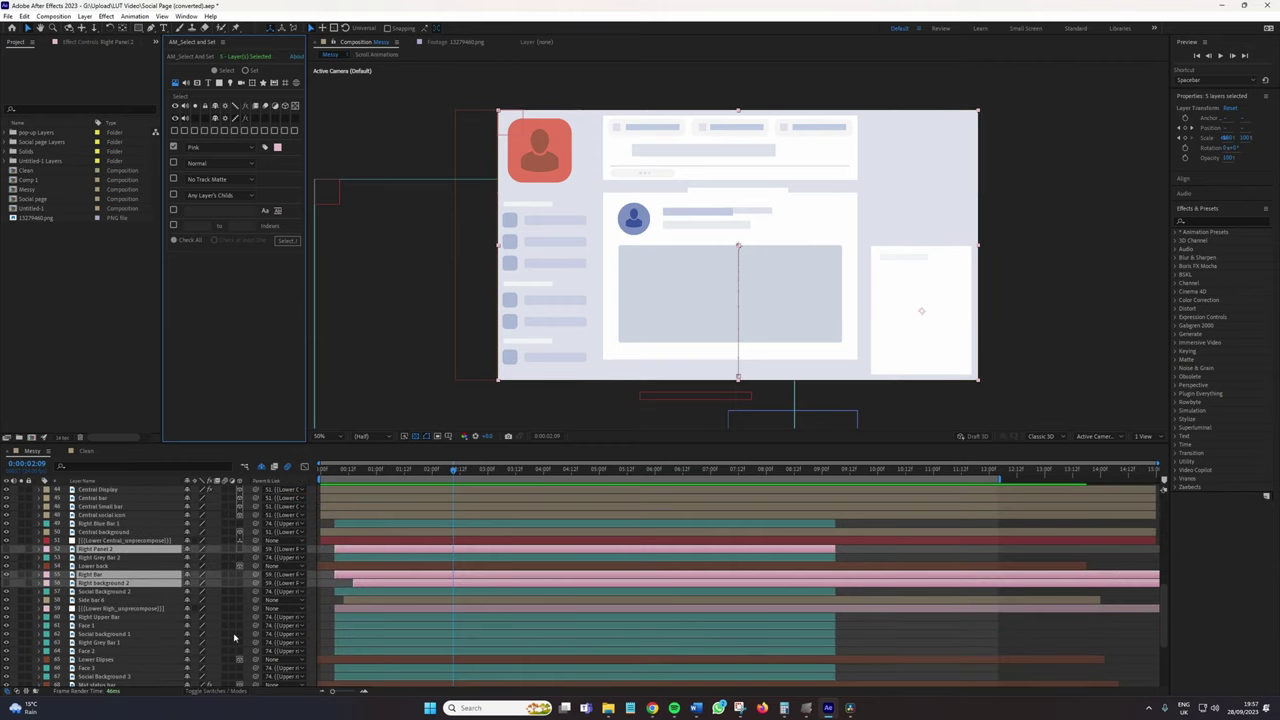
pyautogui.scroll(-5, 160, 600)
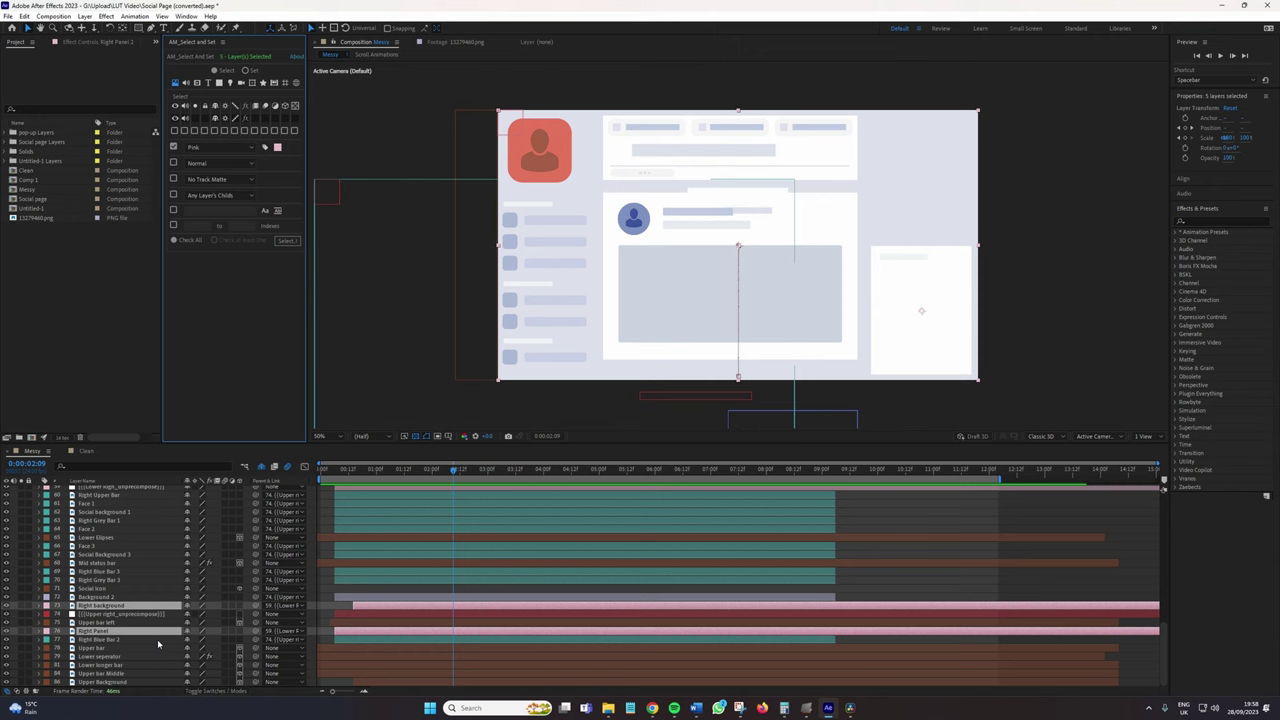
pyautogui.hotkey('ctrl', 'shift', 'a')
pyautogui.scroll(20, 157, 639)
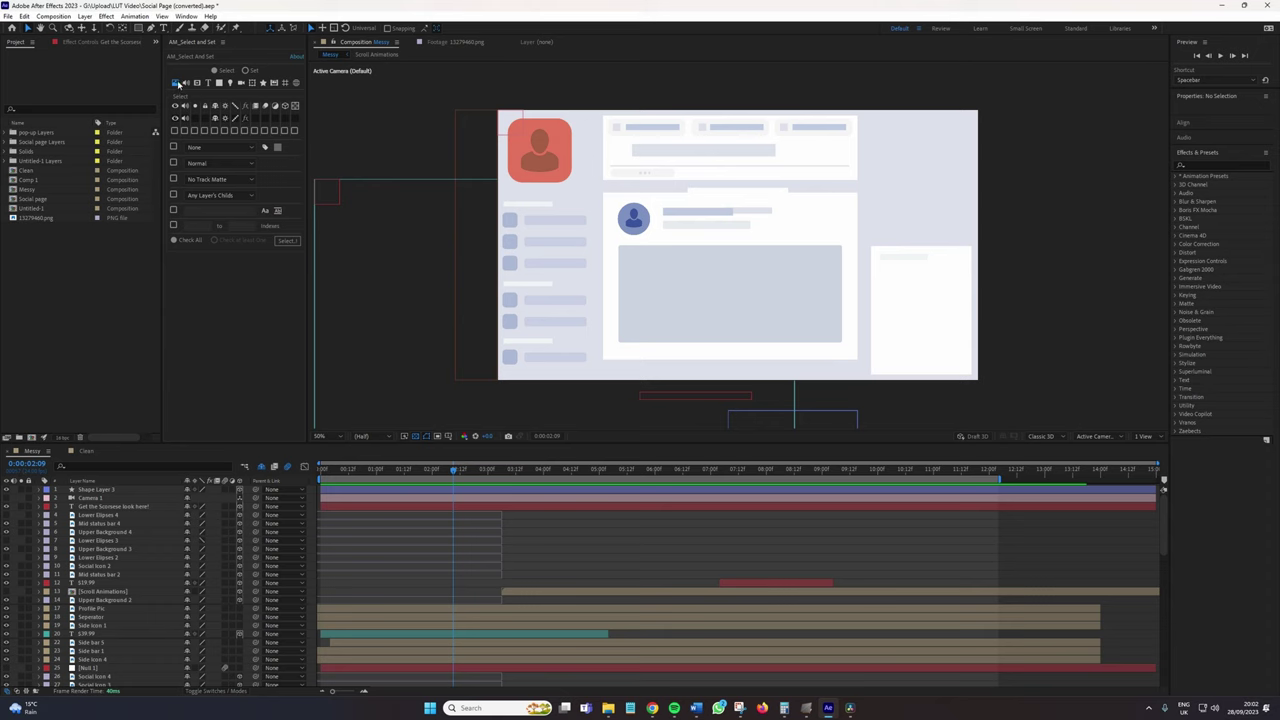
# - Filter by the Cyan label with Text and Image types on, selecting the 15 matching layers
pyautogui.click(173, 147)
pyautogui.click(215, 147)
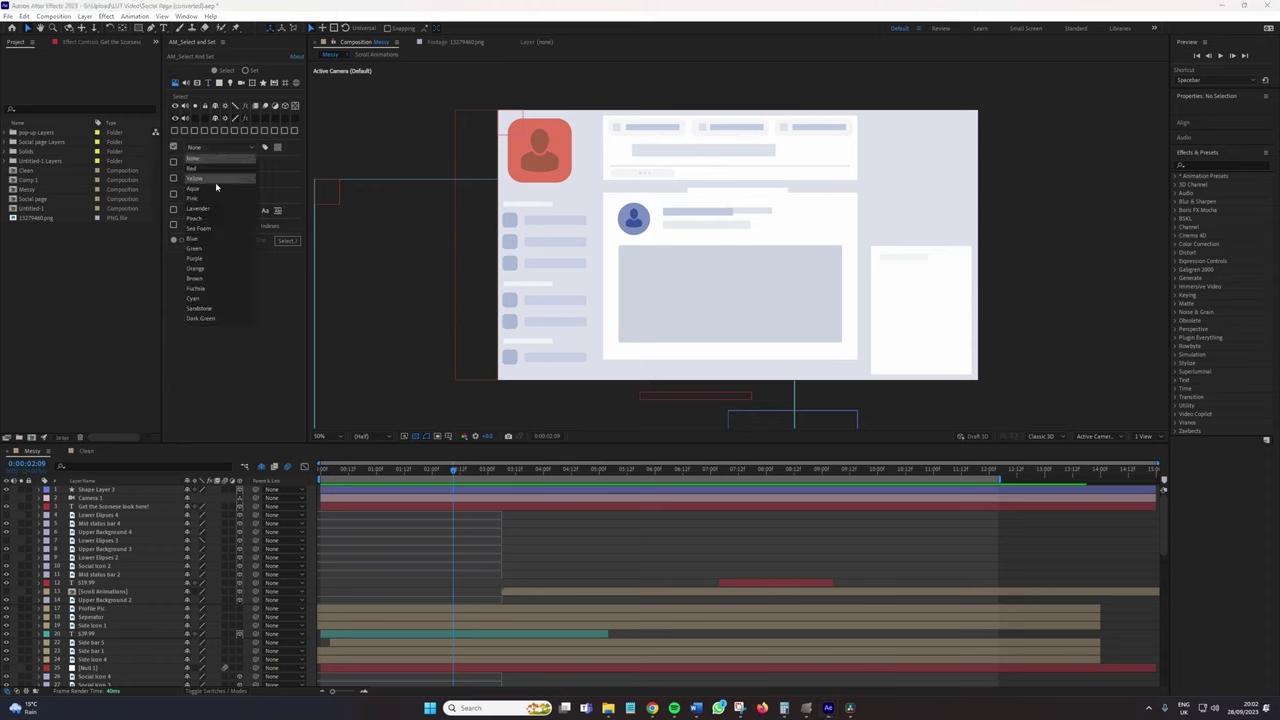
pyautogui.click(206, 299)
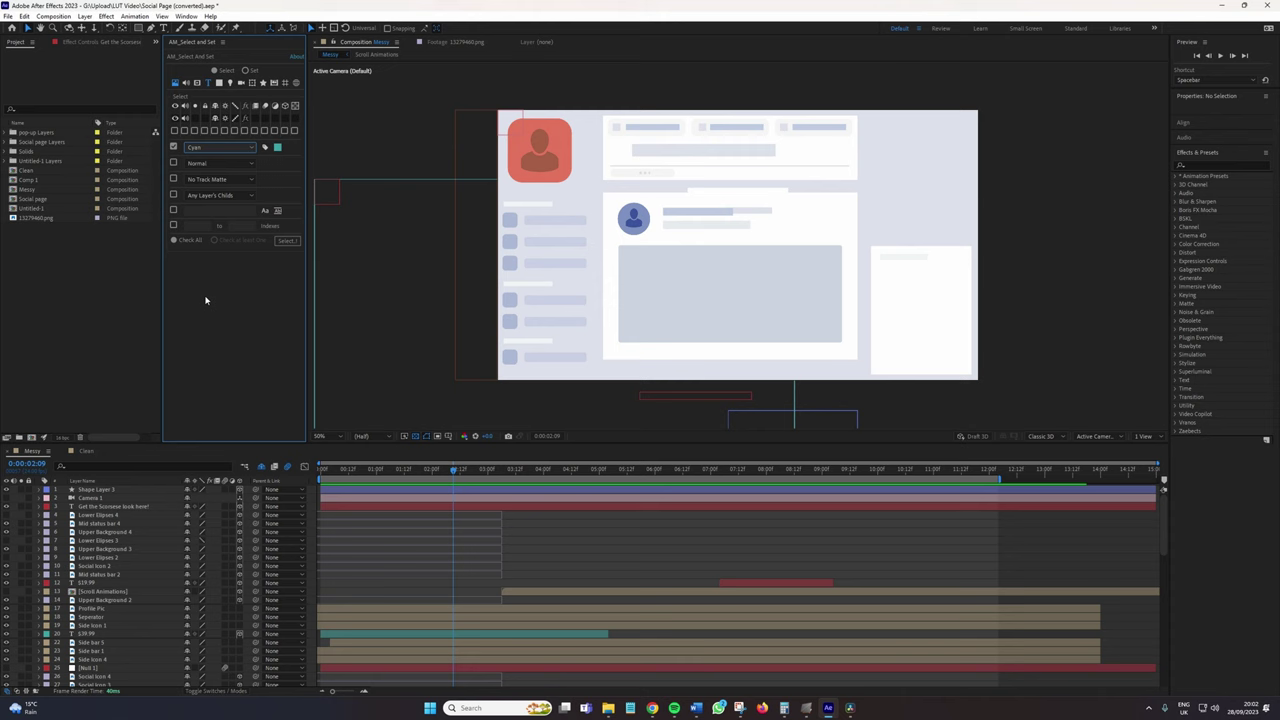
pyautogui.click(285, 242)
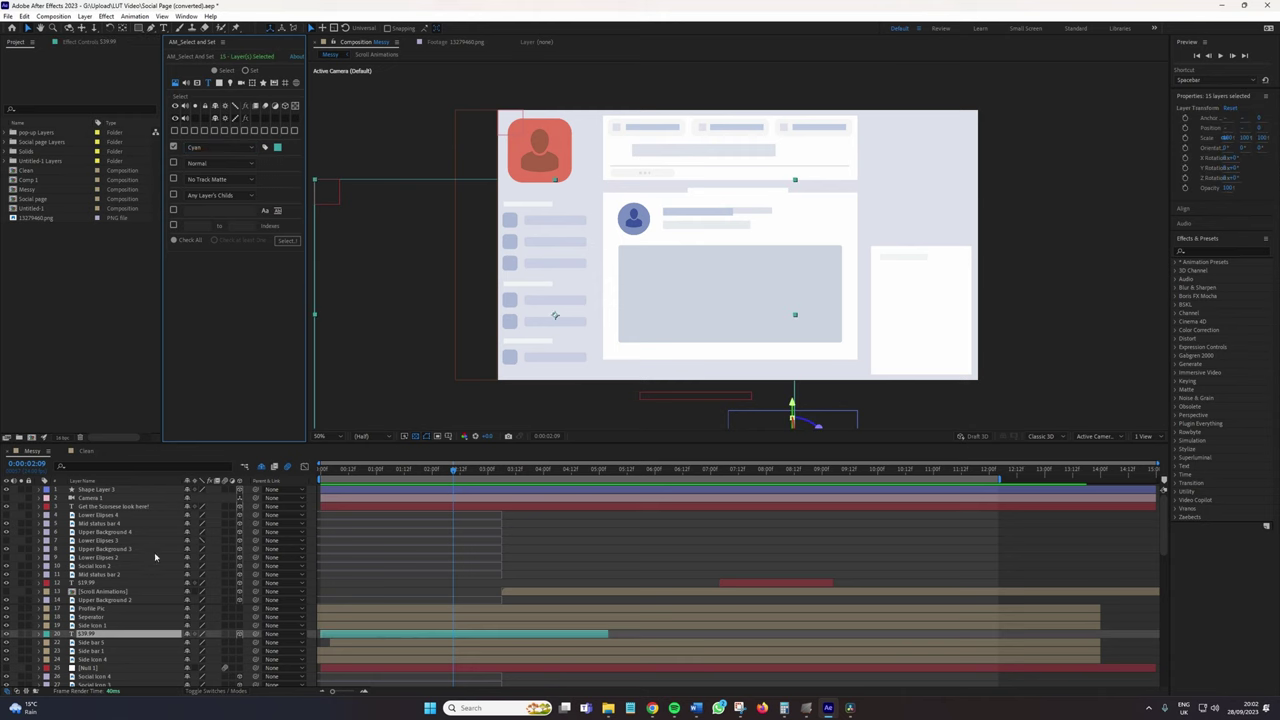
pyautogui.scroll(-1, 100, 593)
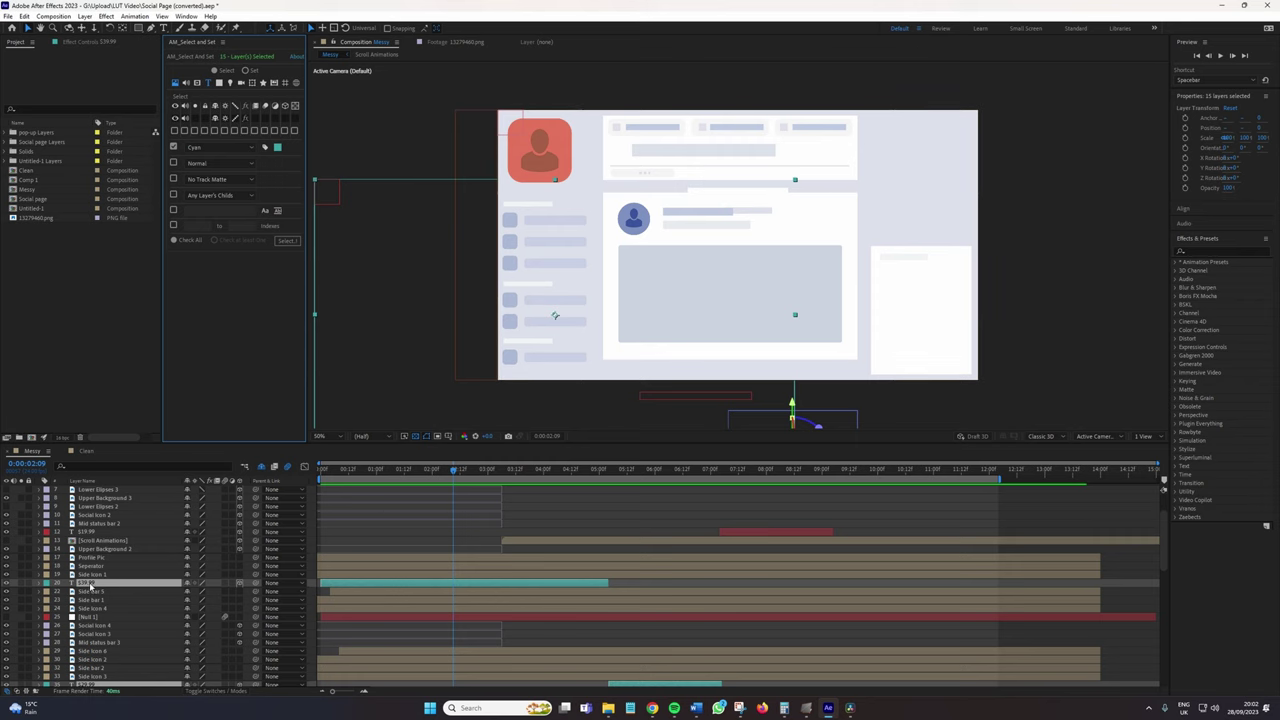
pyautogui.scroll(-4, 95, 595)
pyautogui.scroll(-2, 118, 634)
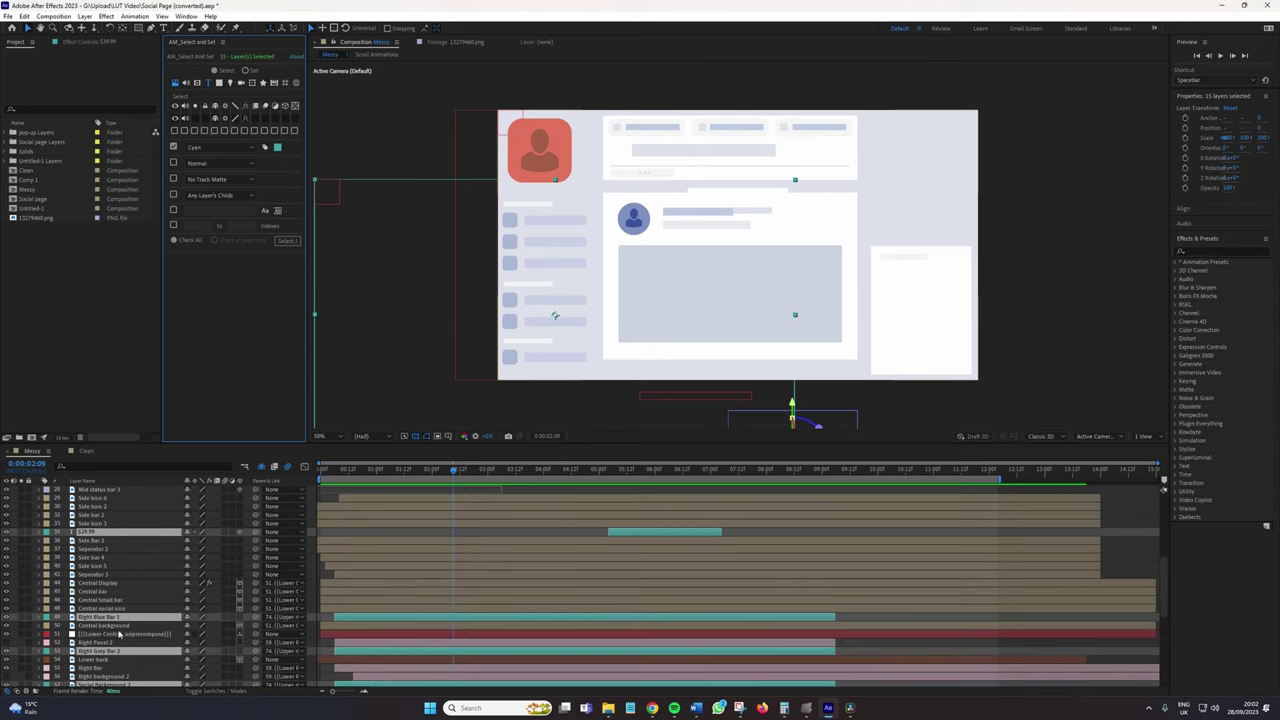
pyautogui.scroll(-8, 118, 634)
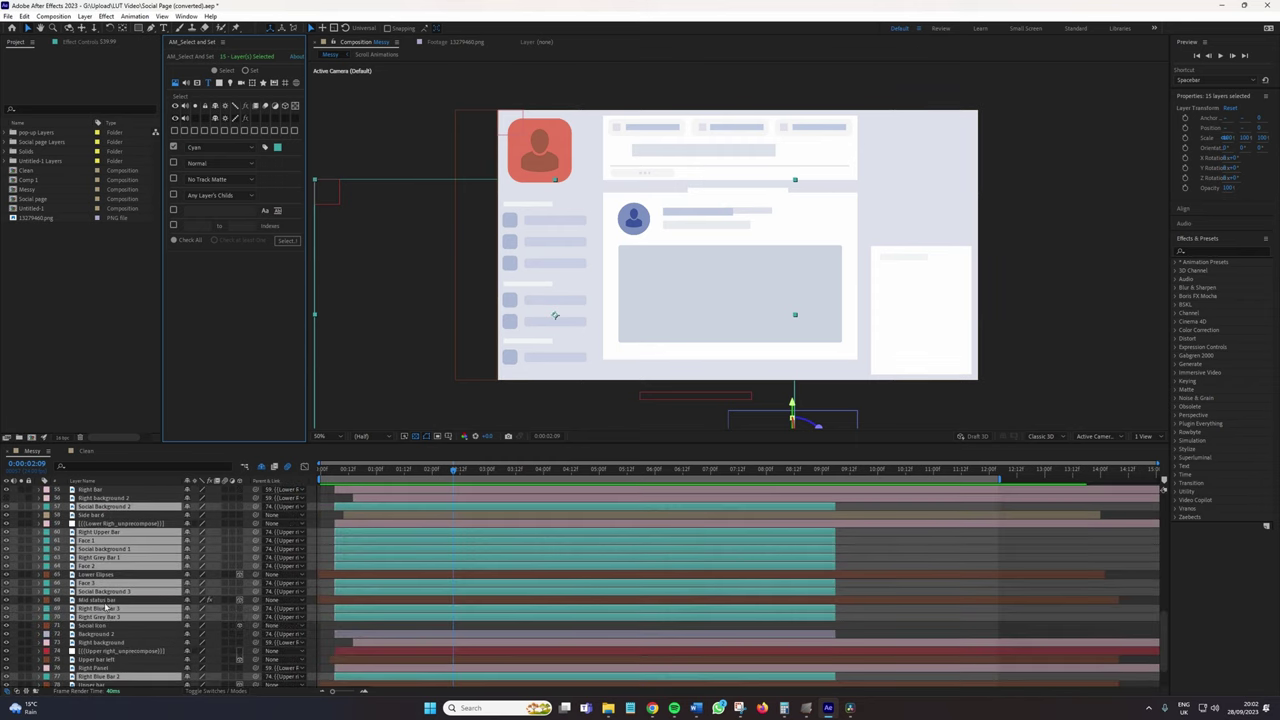
pyautogui.scroll(18, 105, 607)
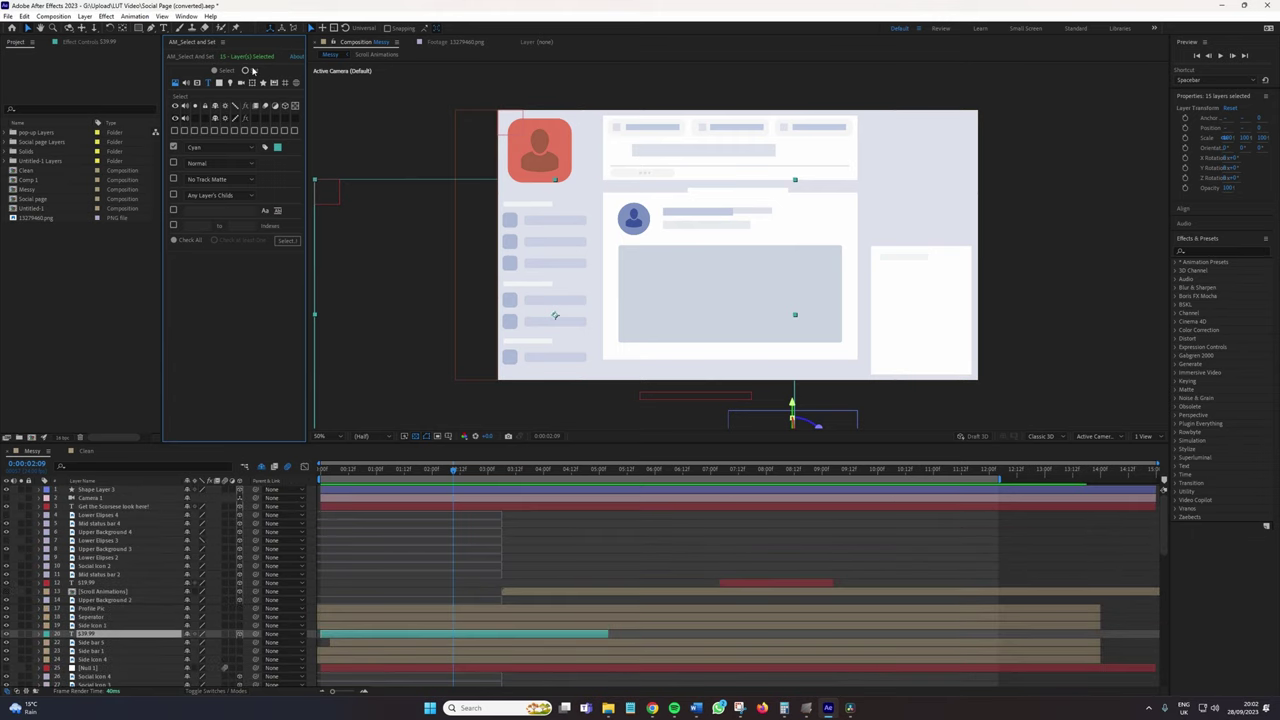
# - Switch Select and Set to Set mode and enable motion blur on the 15 Cyan layers
pyautogui.click(249, 70)
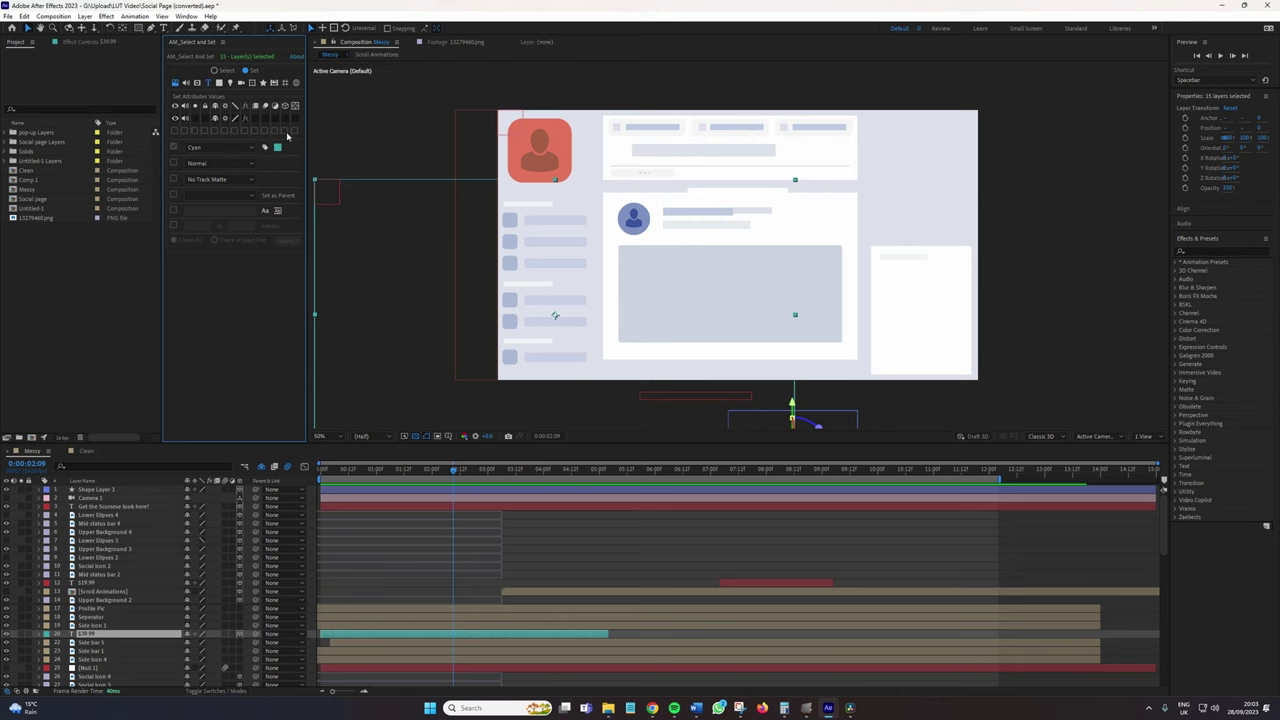
pyautogui.scroll(-6, 158, 597)
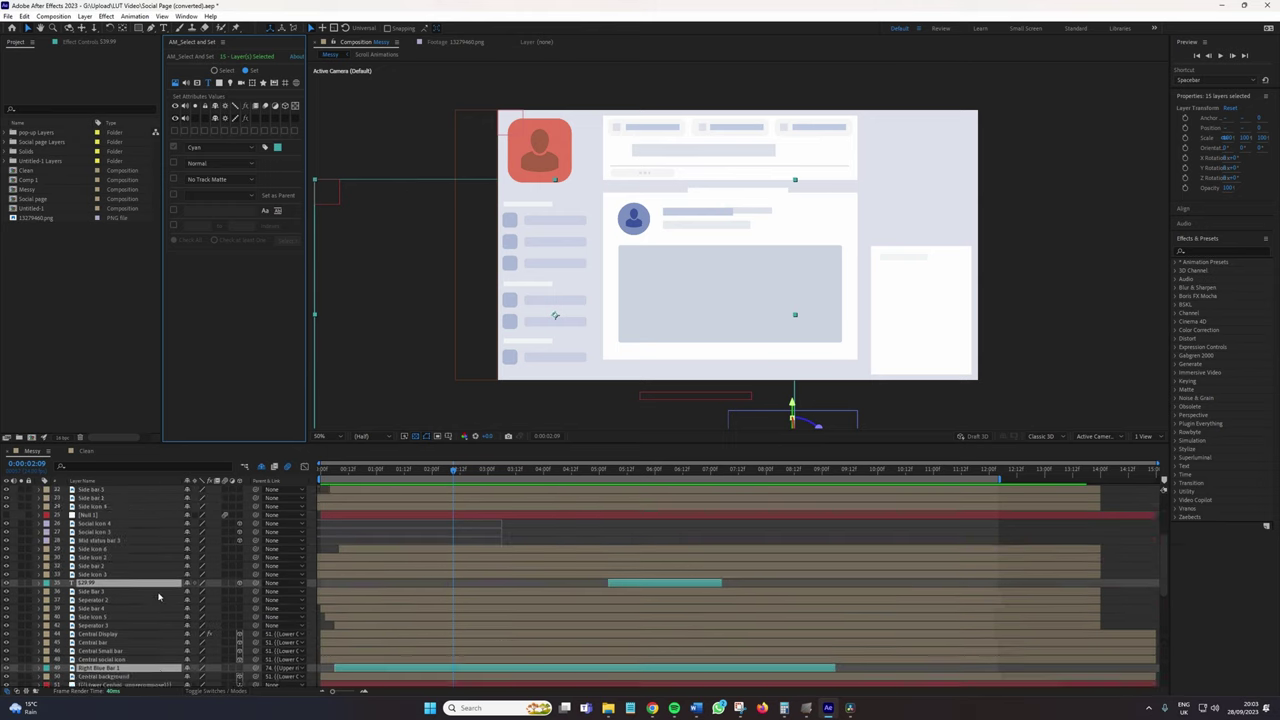
pyautogui.scroll(-8, 158, 597)
pyautogui.scroll(-1, 165, 597)
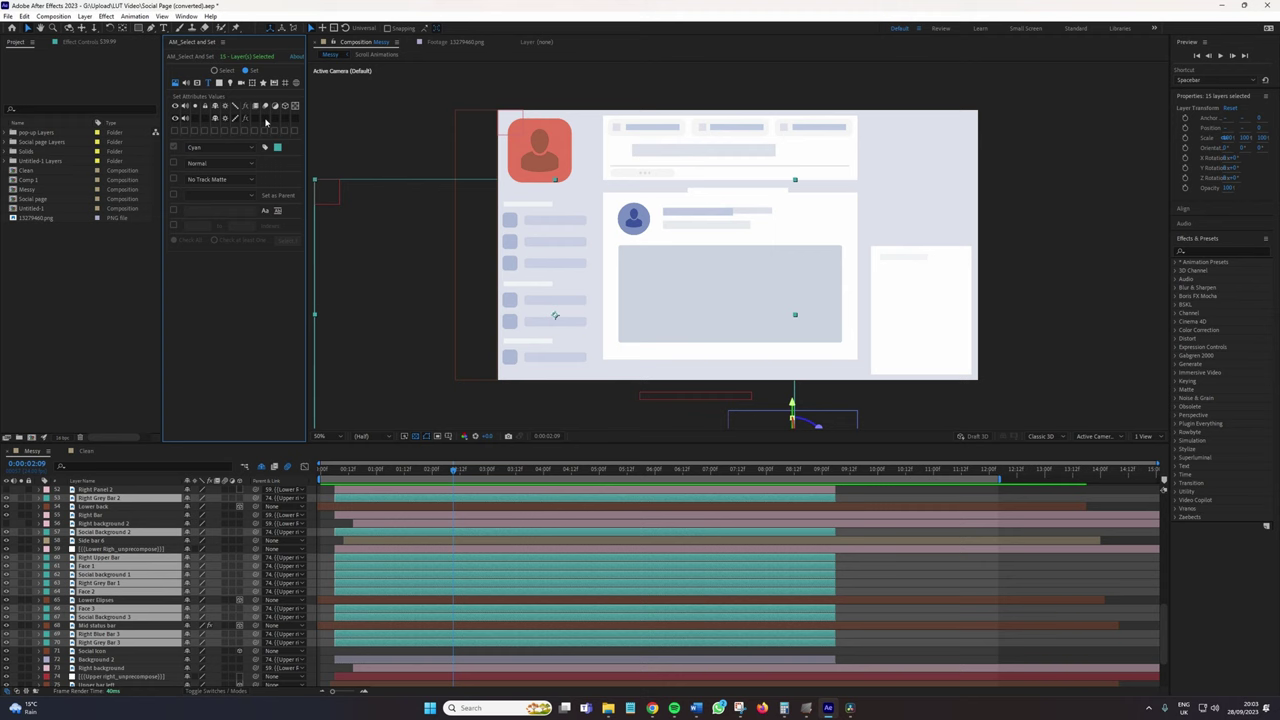
pyautogui.click(266, 121)
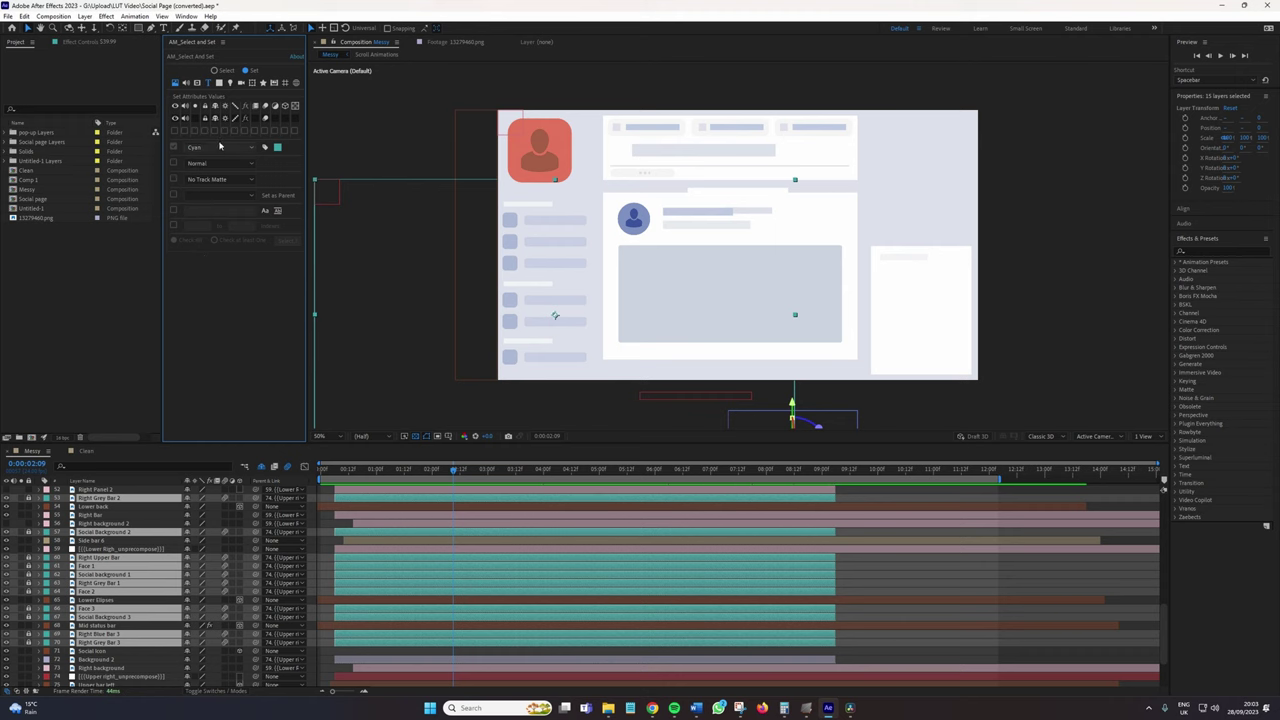
# - Scroll the timeline to confirm the Cyan-labelled text and image layers are locked
pyautogui.scroll(15, 183, 518)
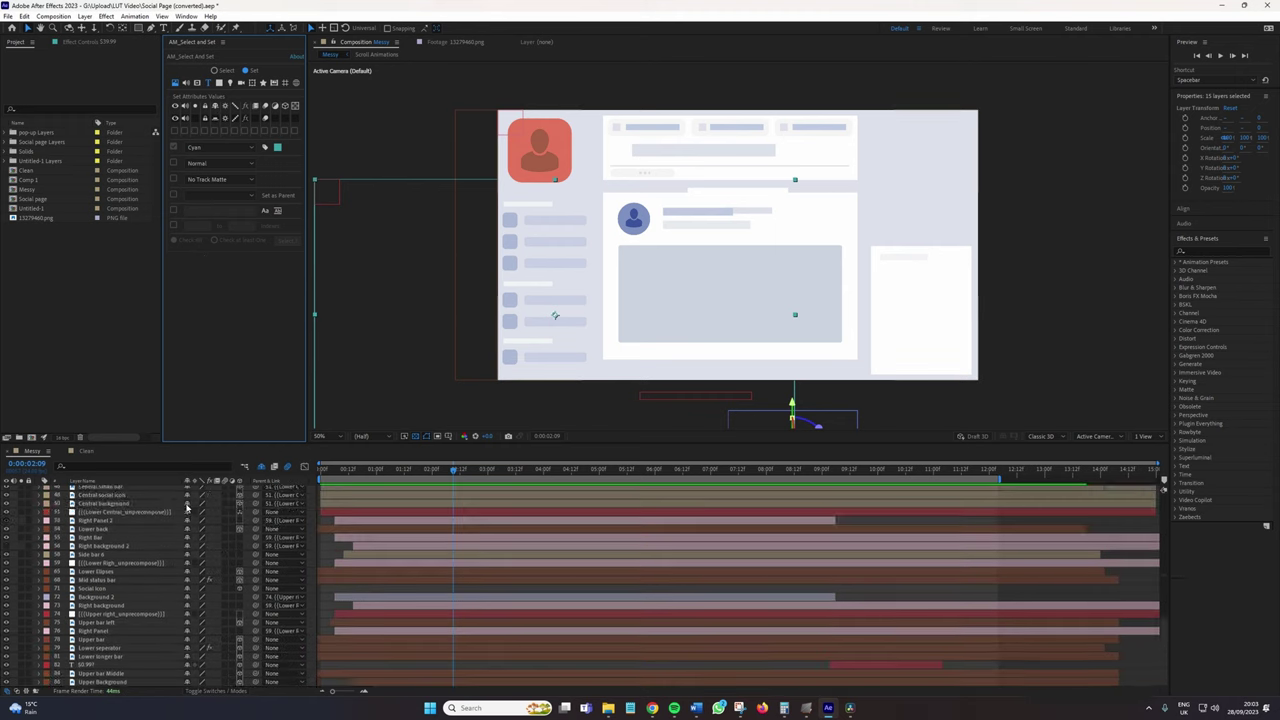
pyautogui.scroll(-5, 183, 518)
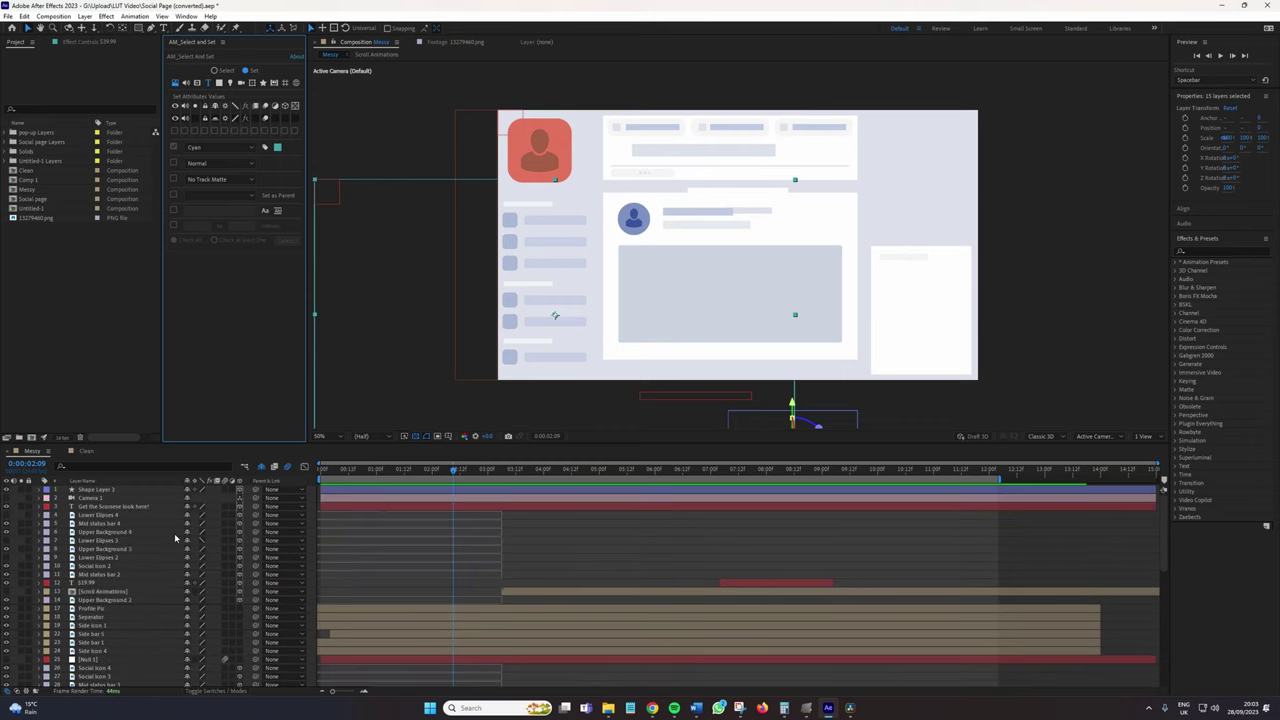
pyautogui.scroll(-10, 174, 538)
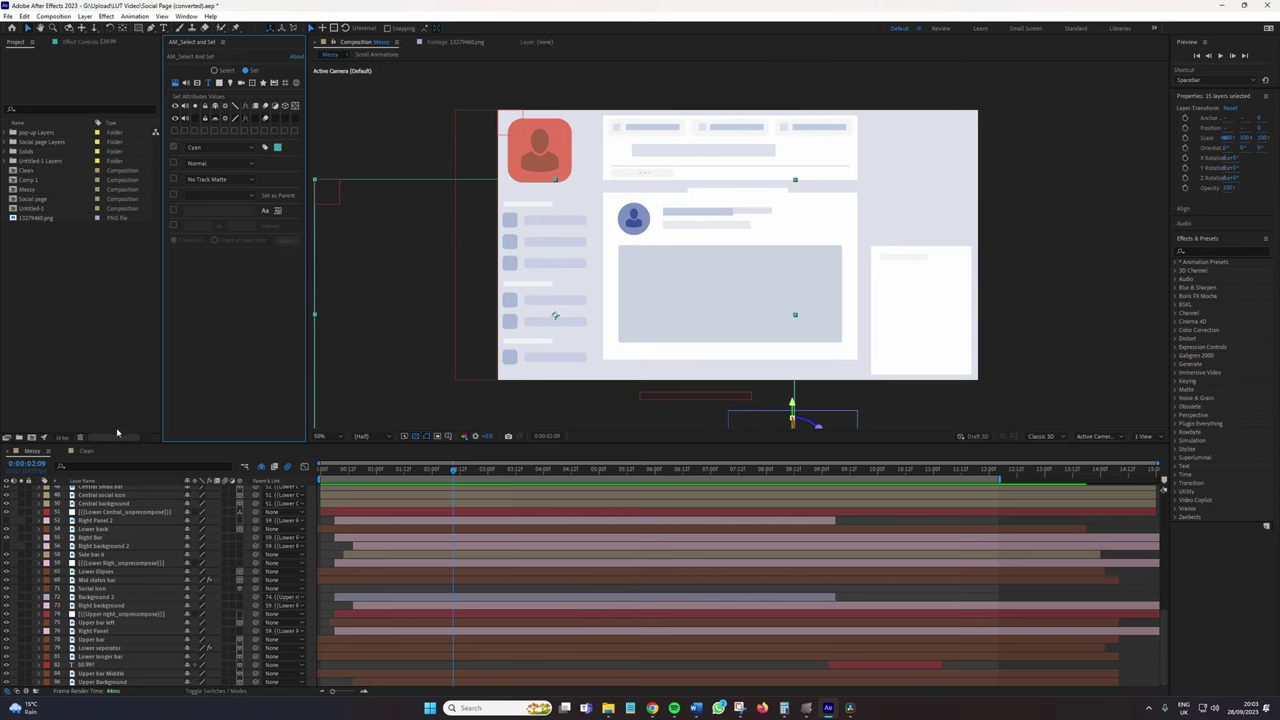
pyautogui.click(86, 451)
pyautogui.moveTo(412, 477); pyautogui.dragTo(636, 473)
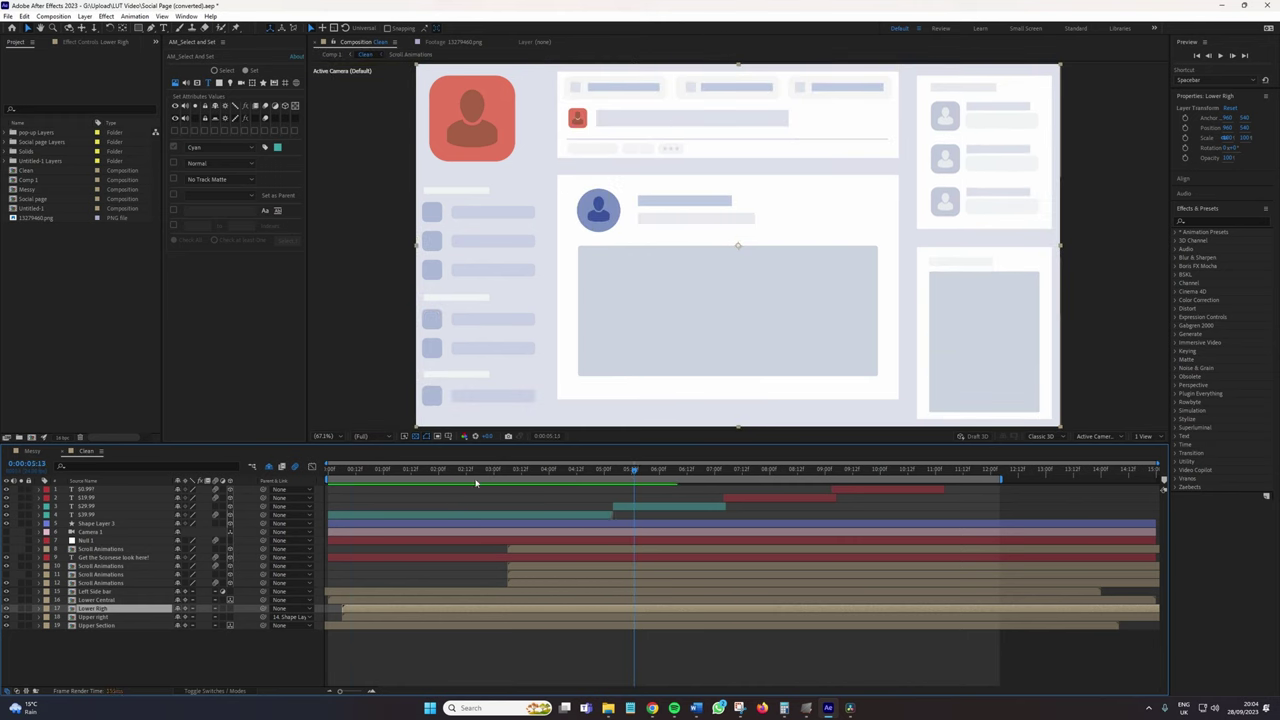
pyautogui.click(24, 451)
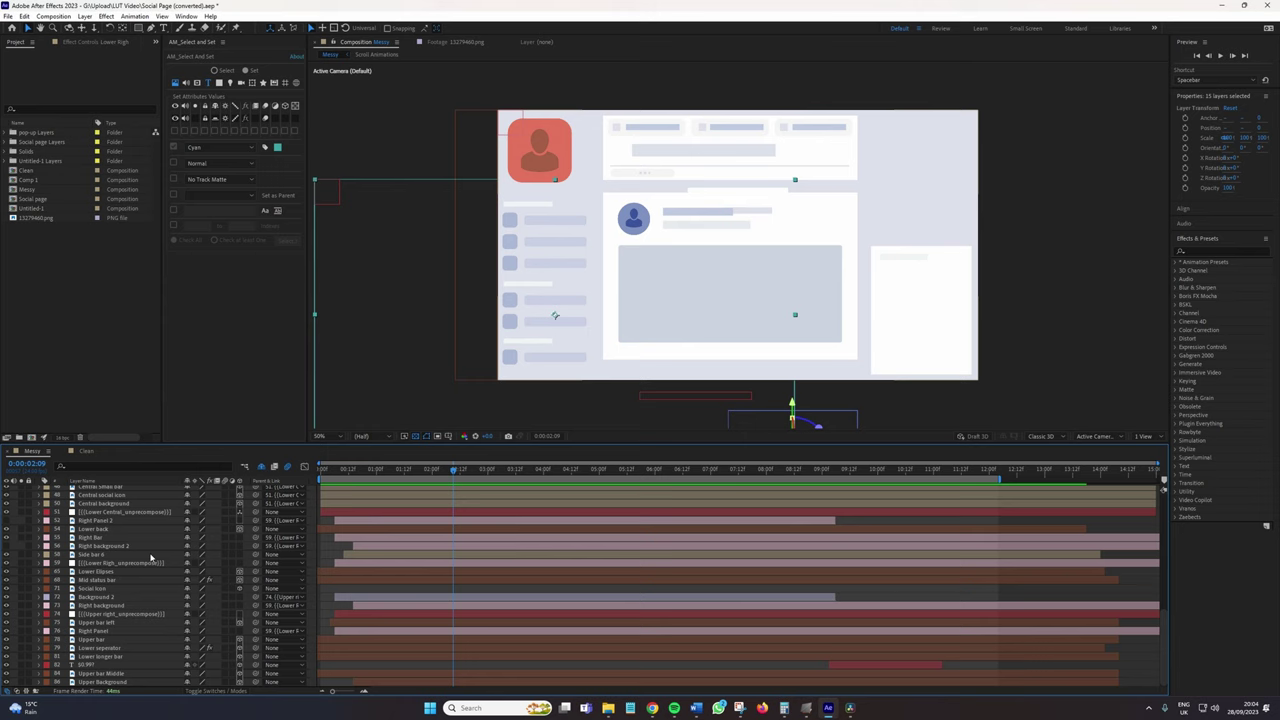
pyautogui.scroll(10, 150, 557)
pyautogui.click(224, 330)
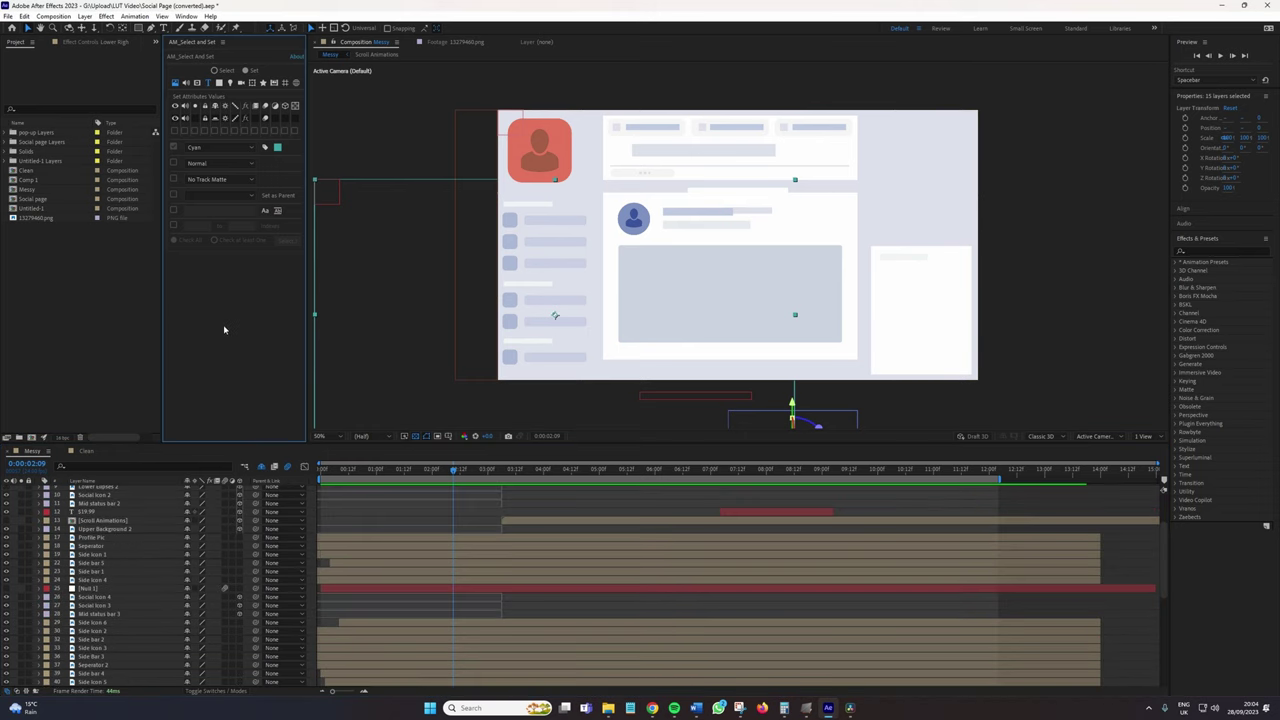